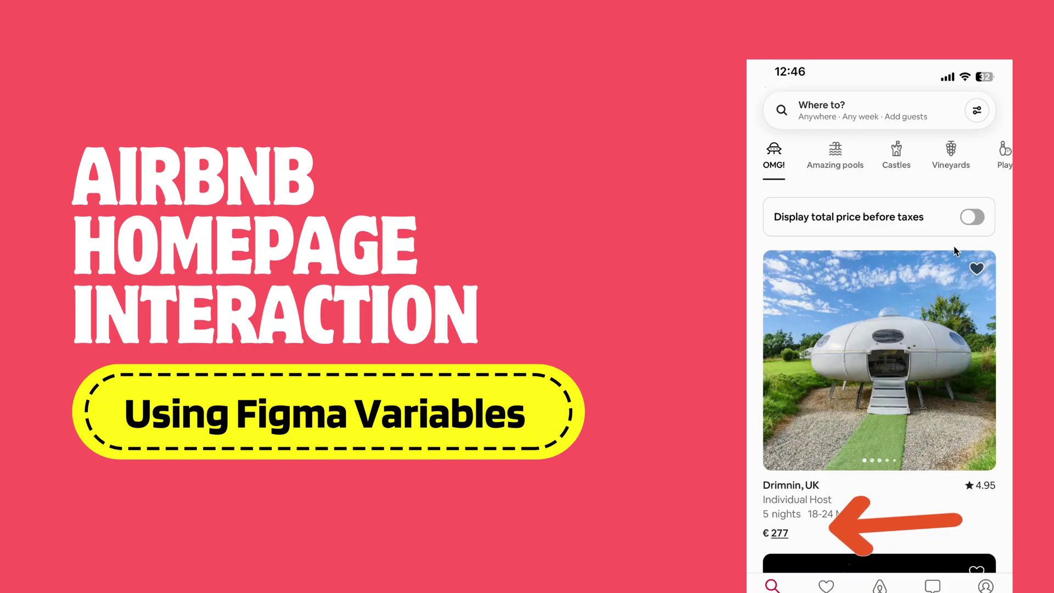
Bring up the Airbnb file showing the Home frame, Checkbox toggle and Card component with its prices
{"action": "left_click", "coordinate": [977, 216]}
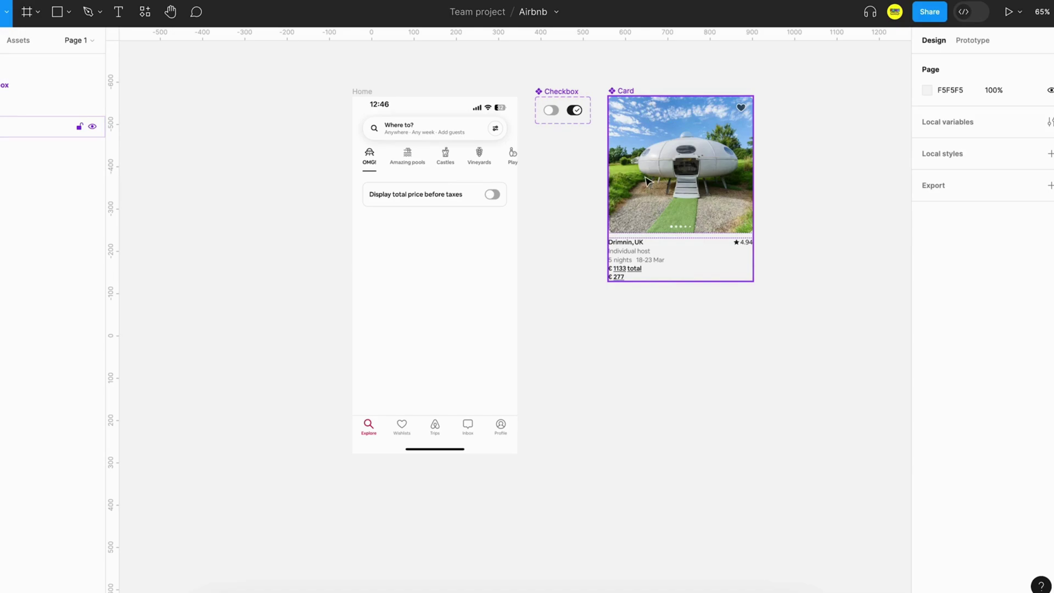
{"action": "scroll", "coordinate": [647, 104], "scroll_direction": "right", "scroll_amount": 2}
{"action": "left_click", "coordinate": [630, 230]}
{"action": "key", "text": "ctrl+d"}
{"action": "left_click_drag", "start_coordinate": [622, 355], "coordinate": [612, 555]}
{"action": "scroll", "coordinate": [612, 558], "scroll_direction": "down", "scroll_amount": 5}
{"action": "scroll", "coordinate": [612, 558], "scroll_direction": "up", "scroll_amount": 5}
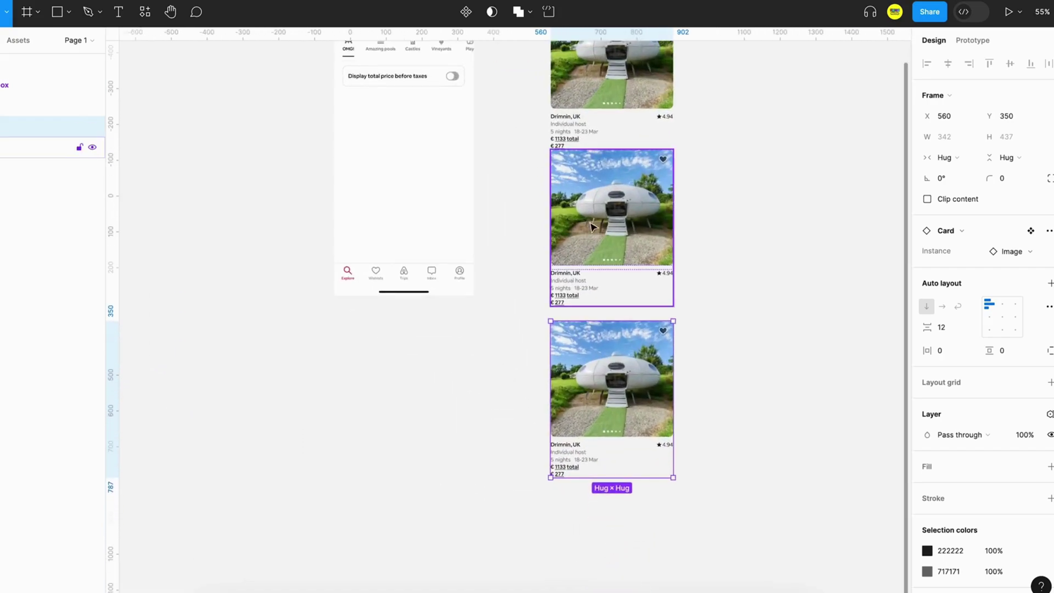
{"action": "double_click", "coordinate": [577, 273]}
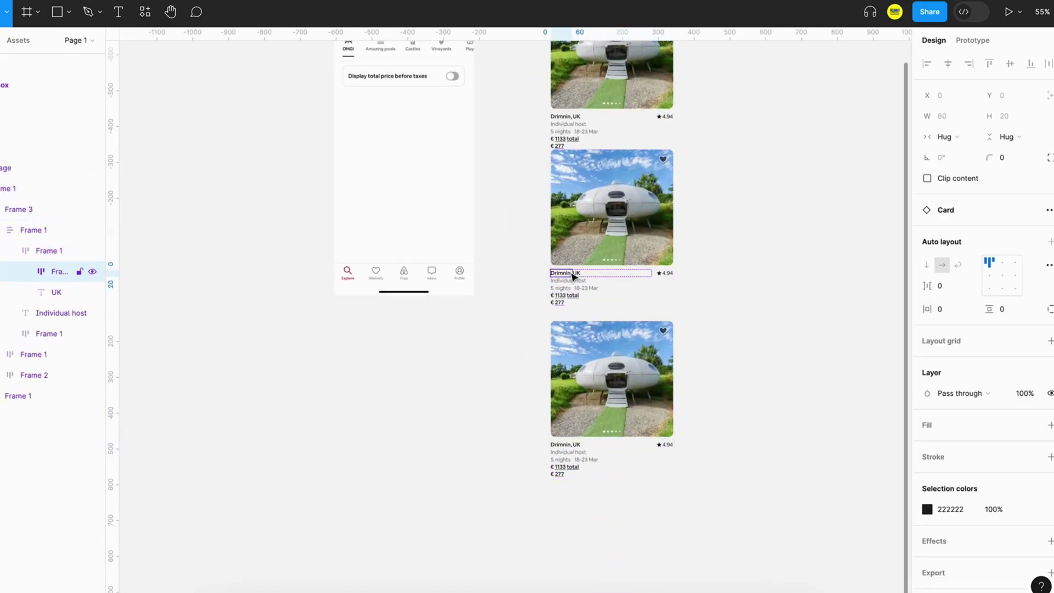
{"action": "double_click", "coordinate": [572, 274]}
{"action": "type", "text": "Asfsagfa"}
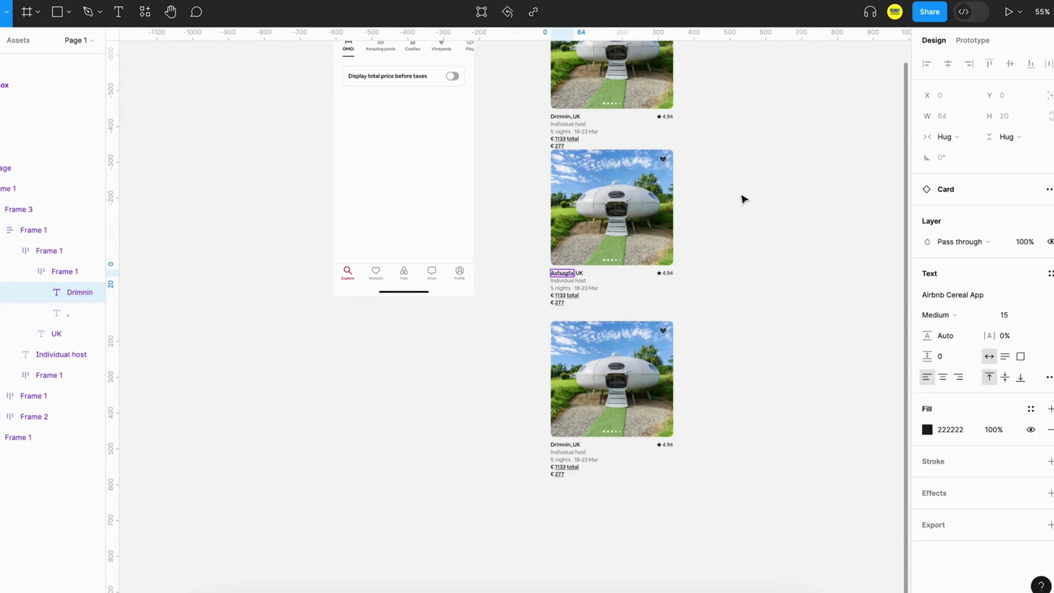
{"action": "left_click", "coordinate": [612, 384]}
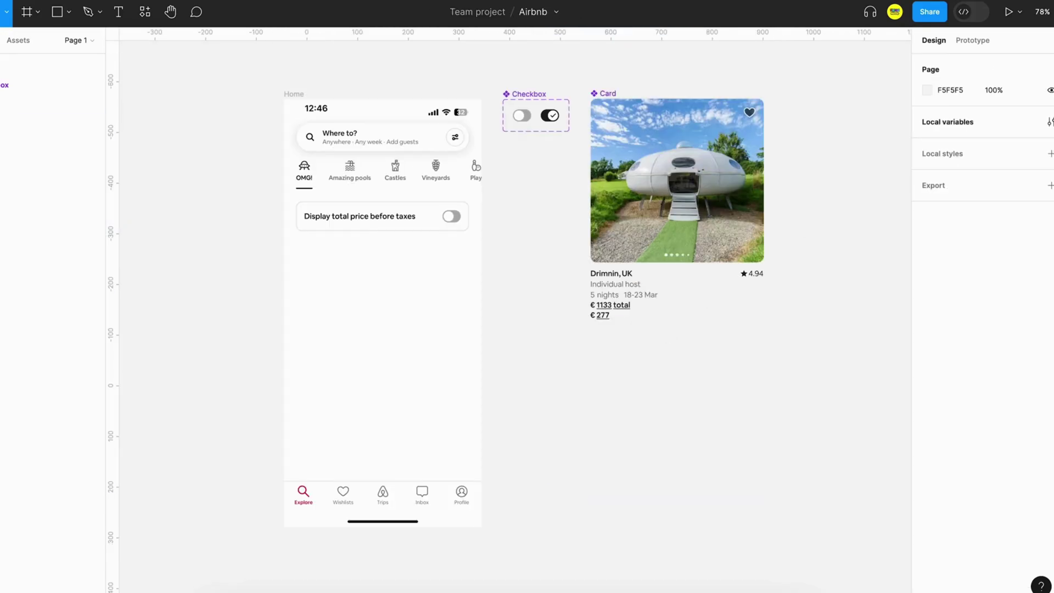
Open Local variables and rename the variable collection to Cards
{"action": "left_click", "coordinate": [1049, 122]}
{"action": "left_click_drag", "start_coordinate": [686, 90], "coordinate": [606, 158]}
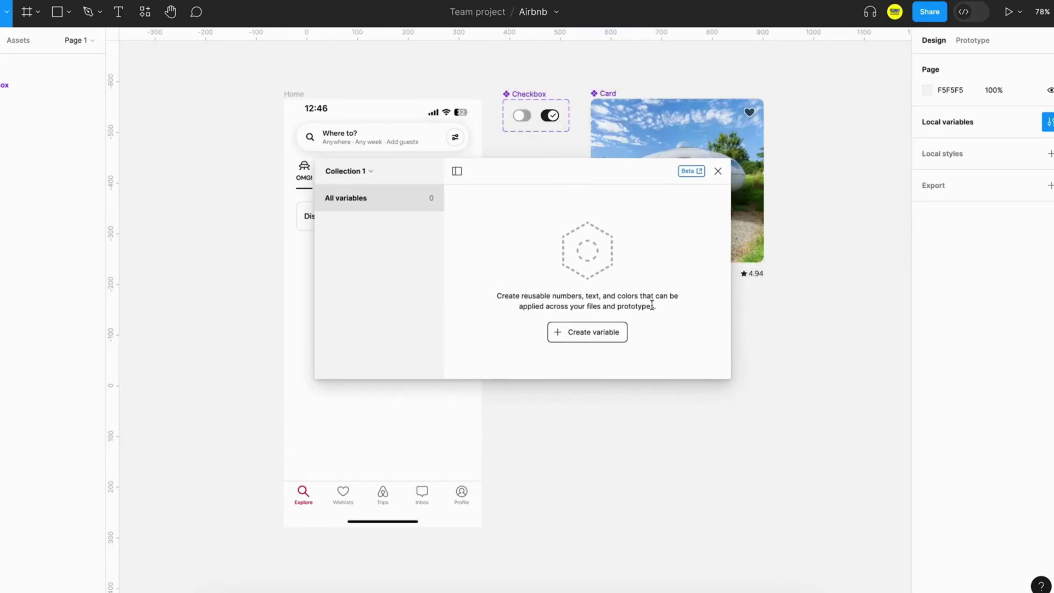
{"action": "left_click", "coordinate": [362, 174]}
{"action": "left_click", "coordinate": [365, 222]}
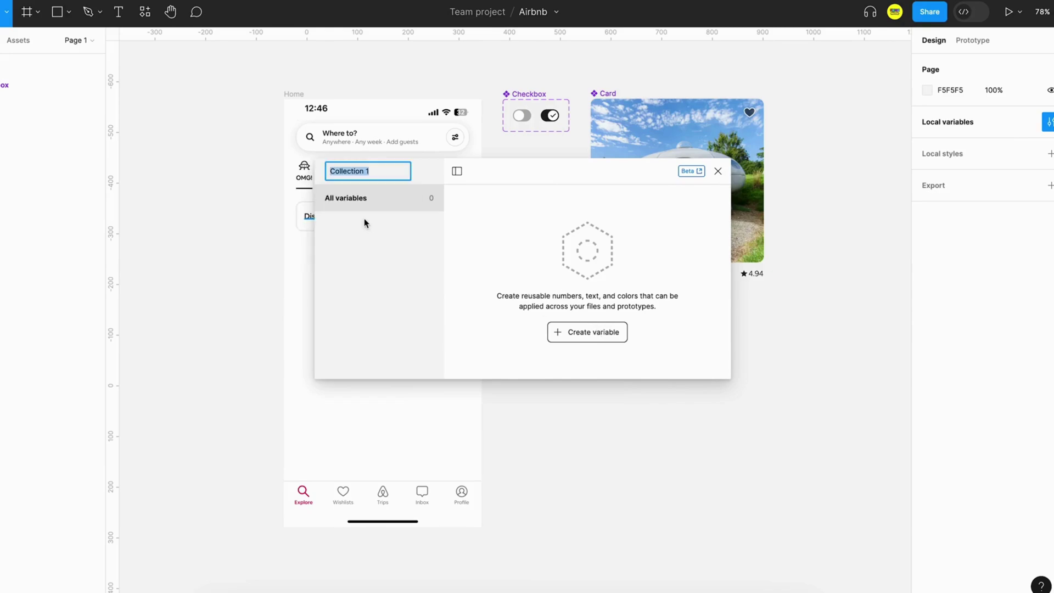
{"action": "type", "text": "Hards"}
{"action": "key", "text": "Return"}
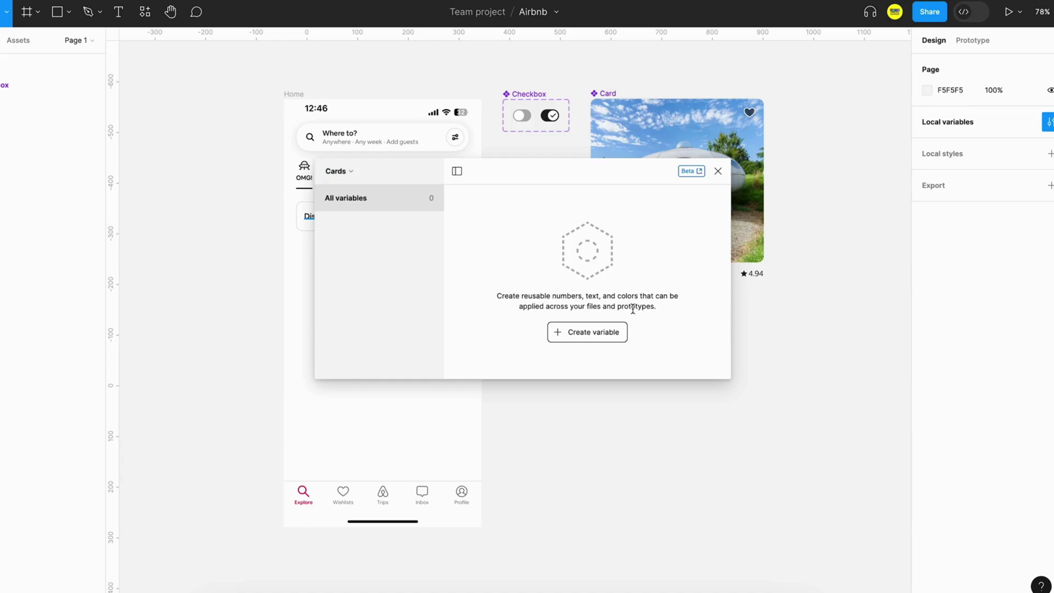
Add a string variable 'location' with value Drimnin
{"action": "left_click", "coordinate": [608, 333]}
{"action": "left_click", "coordinate": [613, 288]}
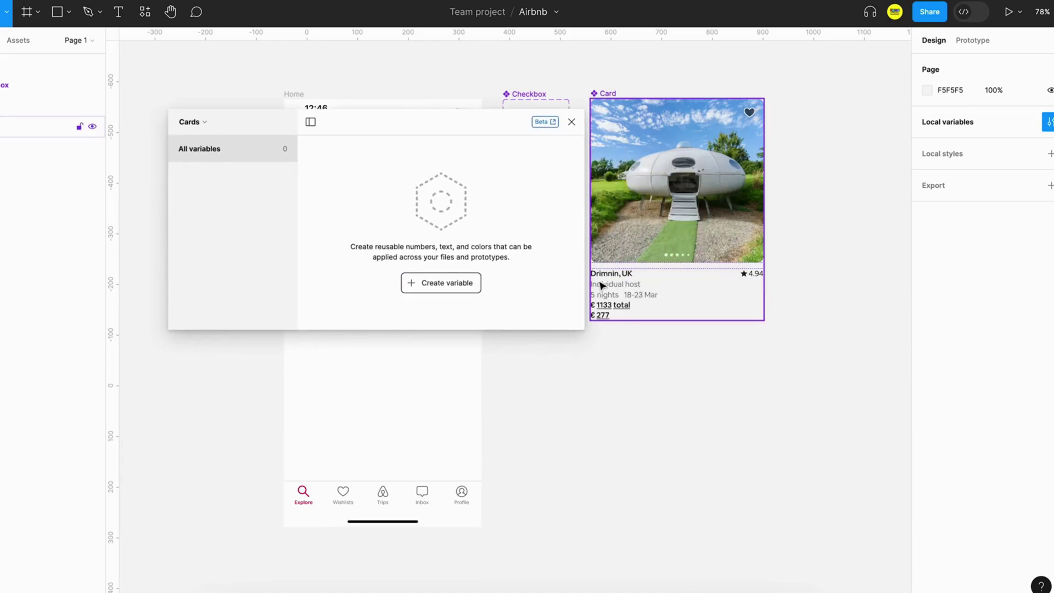
{"action": "left_click", "coordinate": [443, 282]}
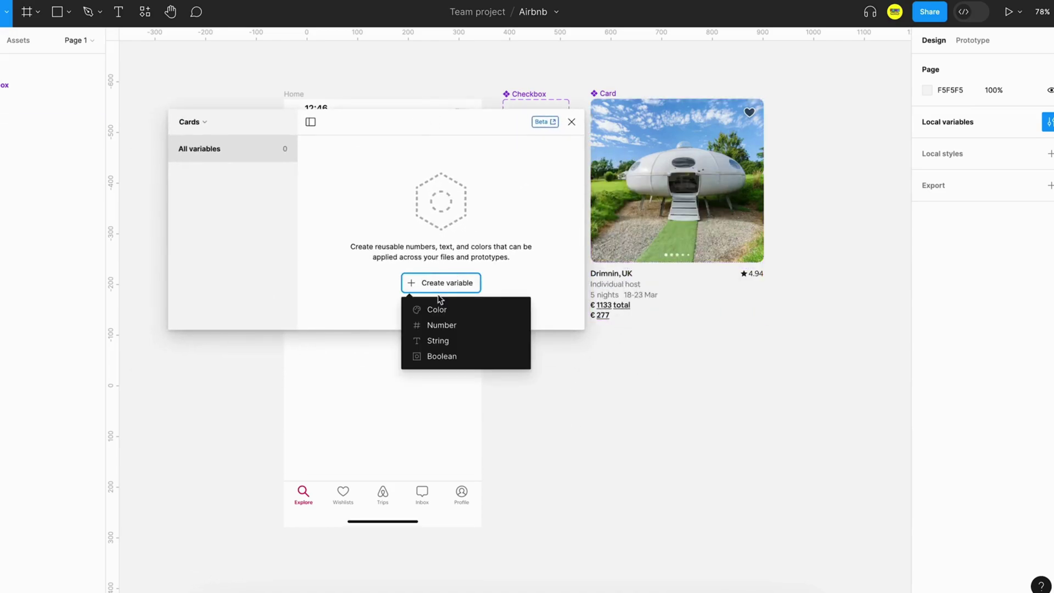
{"action": "left_click", "coordinate": [426, 340]}
{"action": "key", "text": "BackSpace"}
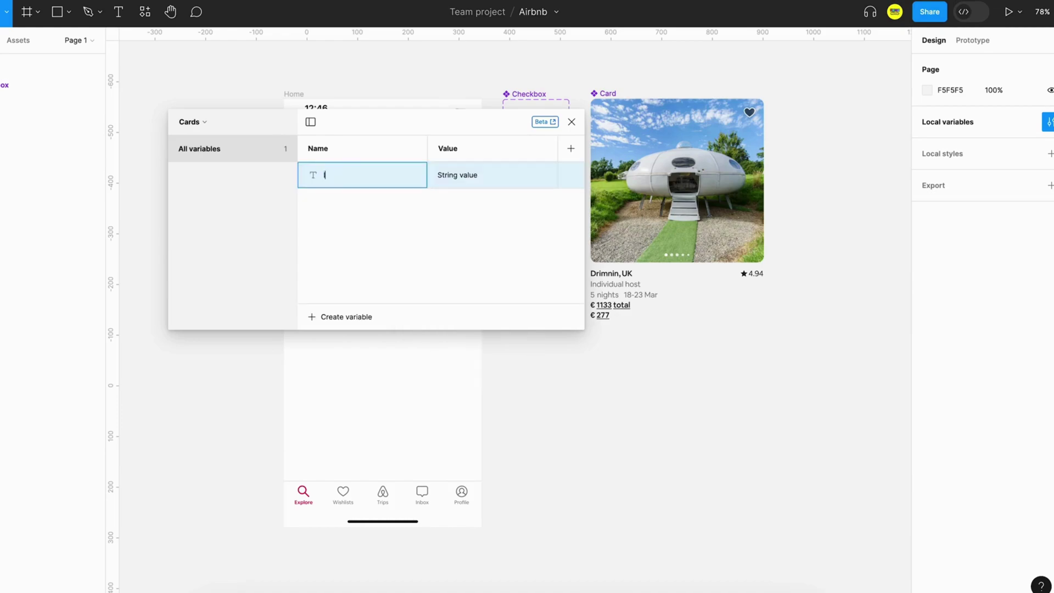
{"action": "key", "text": "Return"}
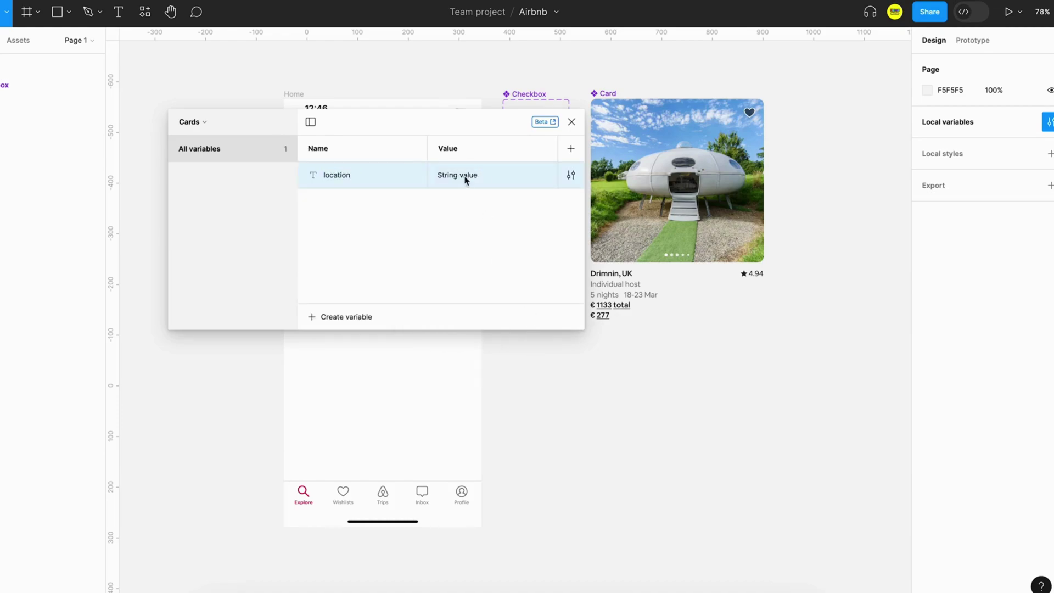
{"action": "left_click", "coordinate": [466, 174]}
{"action": "type", "text": "Drimnin"}
{"action": "key", "text": "Return"}
Add a string variable 'country' with value UK
{"action": "left_click", "coordinate": [345, 317]}
{"action": "left_click", "coordinate": [357, 373]}
{"action": "type", "text": "Cou"}
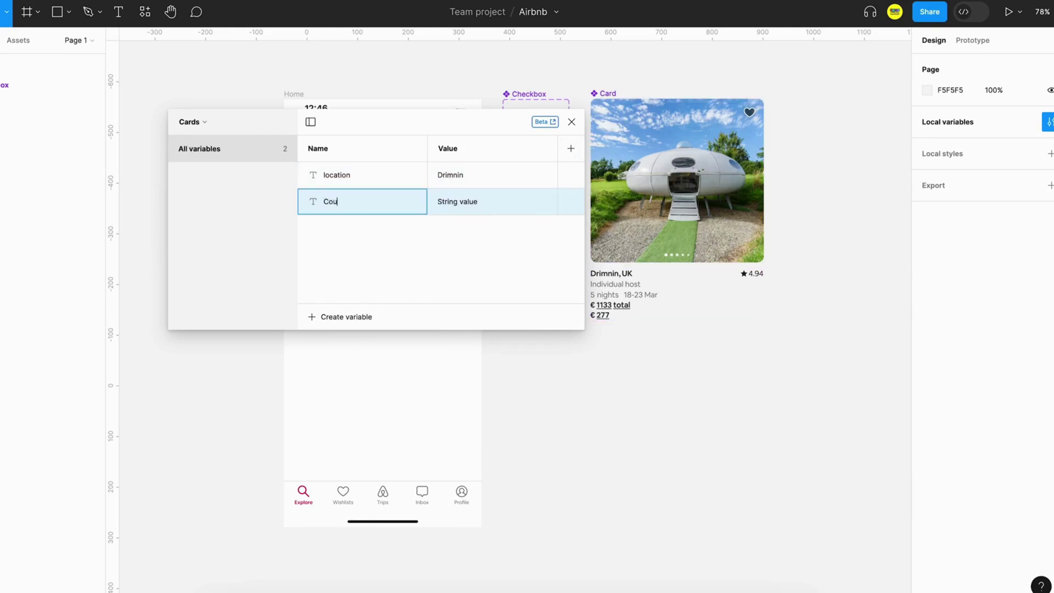
{"action": "type", "text": "ntry"}
{"action": "key", "text": "BackSpace"}
{"action": "key", "text": "BackSpace"}
{"action": "key", "text": "BackSpace"}
{"action": "key", "text": "BackSpace"}
{"action": "key", "text": "BackSpace"}
{"action": "key", "text": "BackSpace"}
{"action": "key", "text": "BackSpace"}
{"action": "type", "text": "c"}
{"action": "key", "text": "Return"}
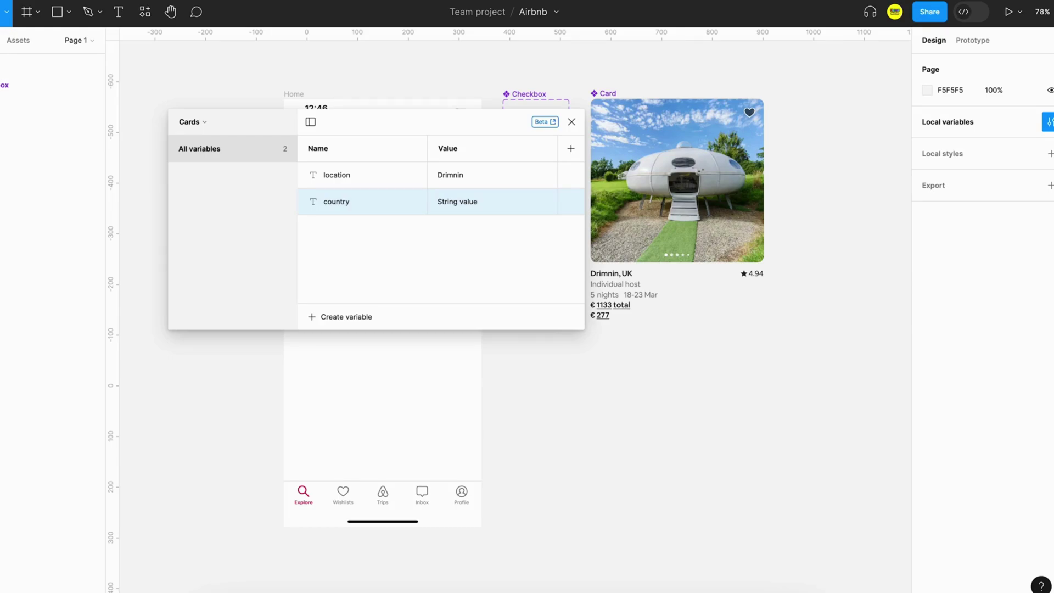
{"action": "double_click", "coordinate": [449, 201]}
{"action": "type", "text": "UK"}
{"action": "key", "text": "Return"}
Add variables 'host type' set to Individual Host and 'number of nights' set to 5
{"action": "left_click", "coordinate": [346, 317]}
{"action": "type", "text": "host type"}
{"action": "key", "text": "Tab"}
{"action": "type", "text": "Individual Host"}
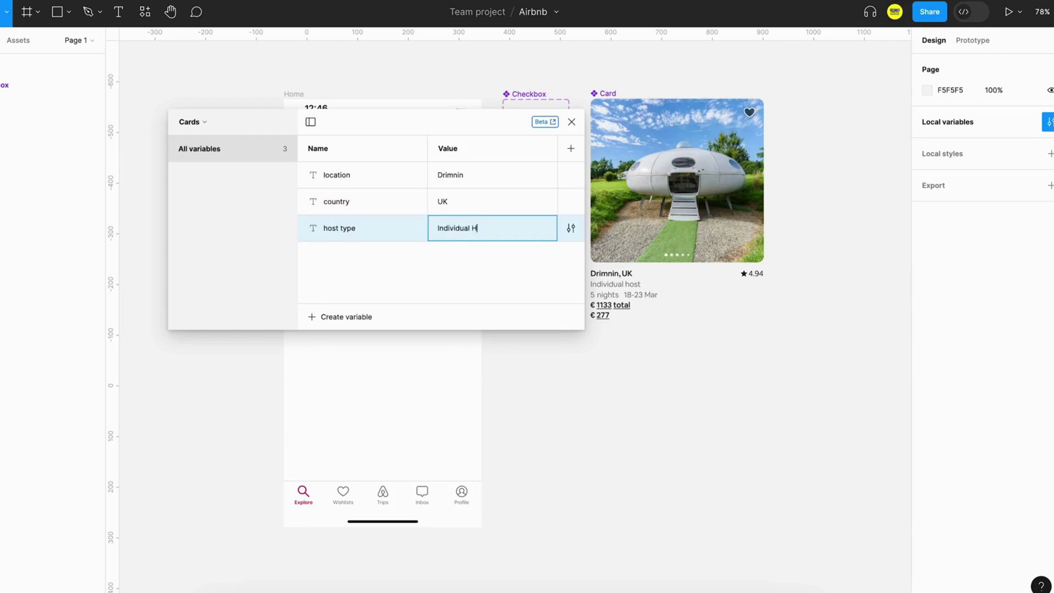
{"action": "left_click", "coordinate": [346, 317]}
{"action": "type", "text": "number of nights"}
{"action": "key", "text": "Tab"}
{"action": "type", "text": "5"}
Add a string 'duration' of 18-24 Mar and a number 'rating' of 4.95
{"action": "left_click", "coordinate": [347, 317]}
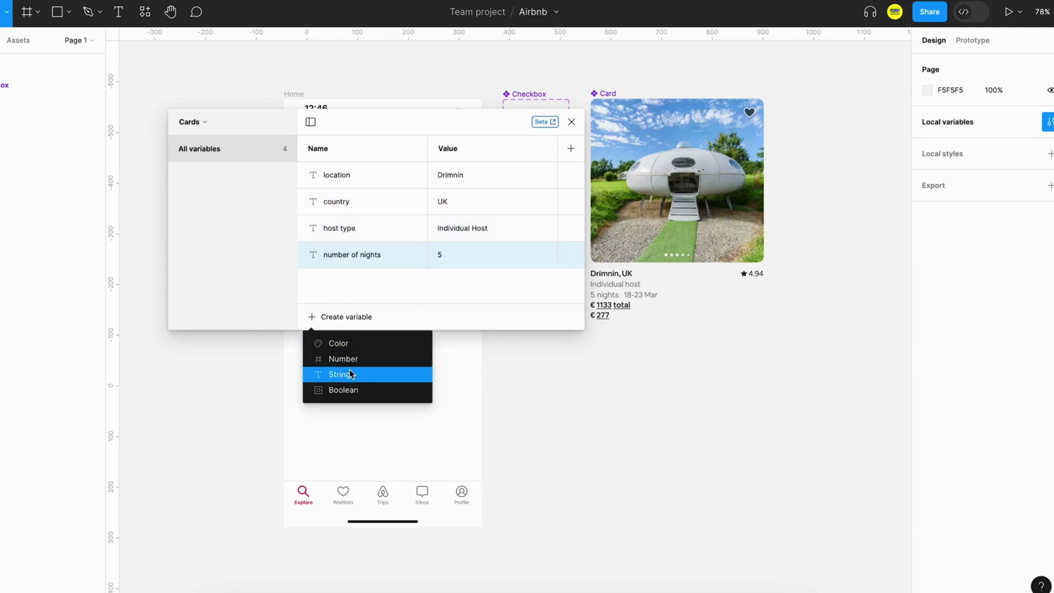
{"action": "left_click", "coordinate": [349, 370]}
{"action": "type", "text": "duration"}
{"action": "key", "text": "Tab"}
{"action": "type", "text": "1"}
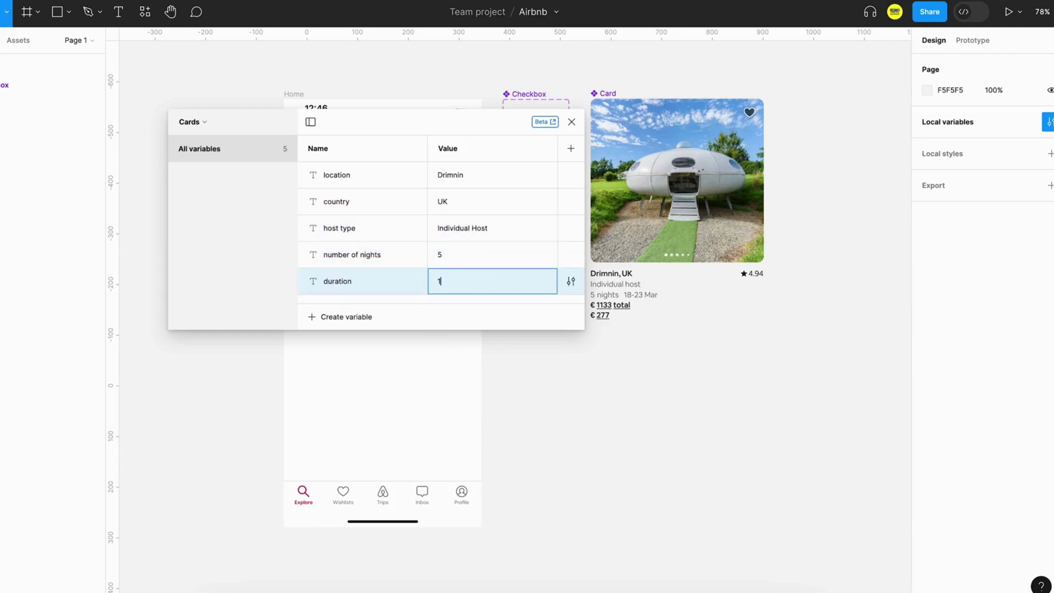
{"action": "type", "text": "8-24 Mar"}
{"action": "left_click", "coordinate": [346, 316]}
{"action": "left_click", "coordinate": [343, 359]}
{"action": "type", "text": "rating"}
{"action": "key", "text": "Tab"}
{"action": "type", "text": "4.95"}
Add number variables 'total price' of 1133 and 'price per night'
{"action": "left_click", "coordinate": [347, 334]}
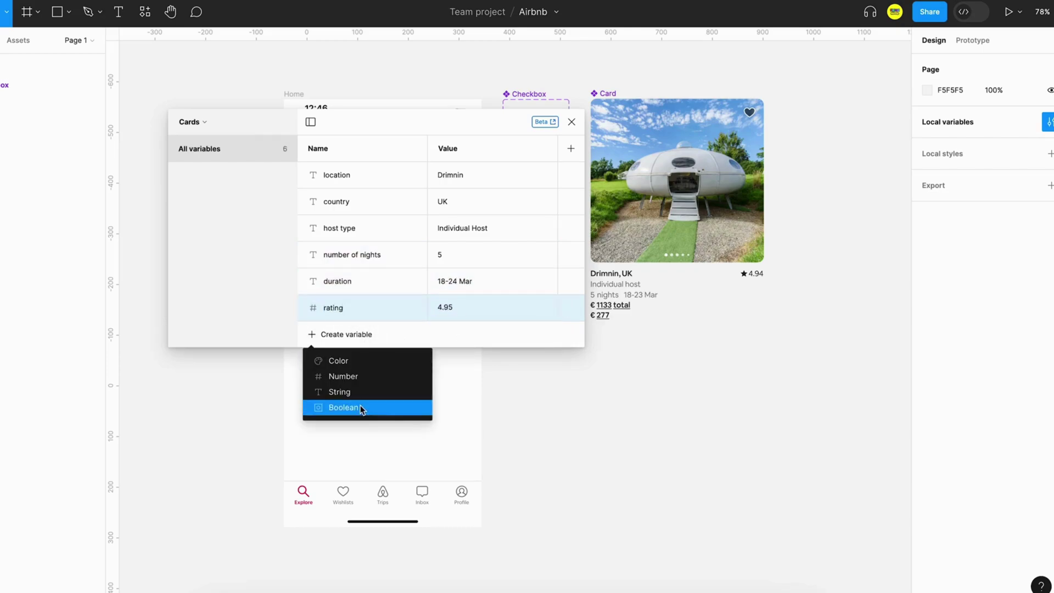
{"action": "left_click", "coordinate": [343, 376]}
{"action": "type", "text": "total price"}
{"action": "key", "text": "Tab"}
{"action": "type", "text": "1133"}
{"action": "left_click", "coordinate": [346, 361]}
{"action": "left_click", "coordinate": [346, 403]}
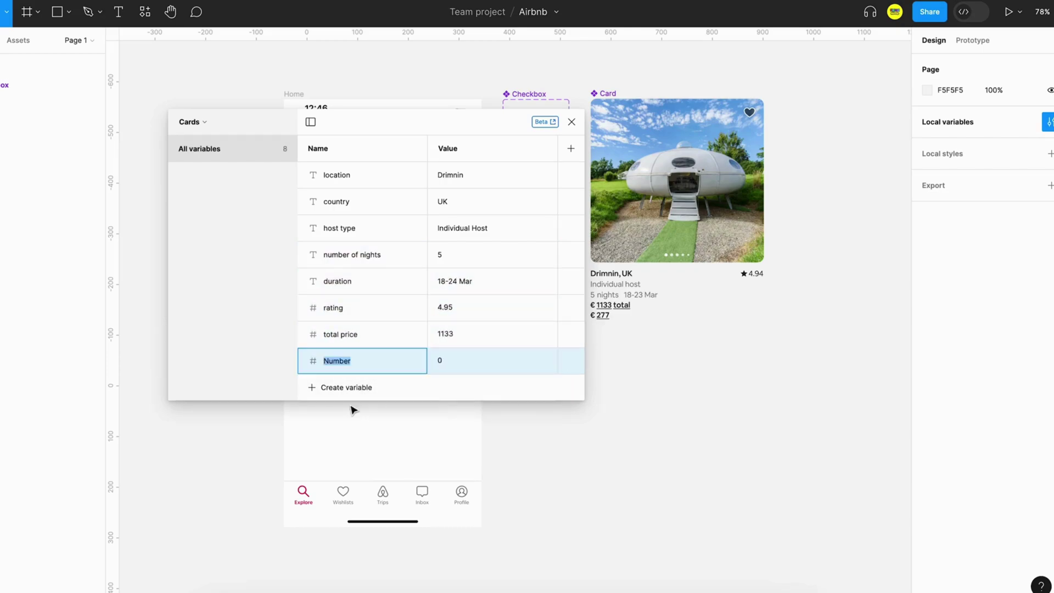
{"action": "type", "text": "price per night"}
{"action": "key", "text": "Return"}
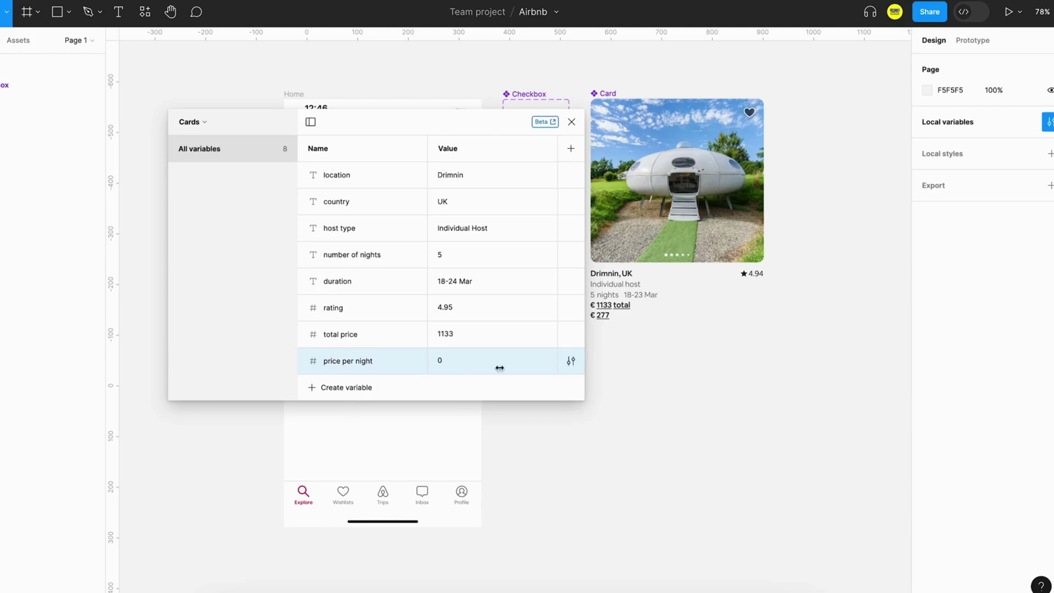
Bind the card's Drimnin and UK text layers to the location and country variables
{"action": "left_click", "coordinate": [571, 122]}
{"action": "double_click", "coordinate": [623, 273]}
{"action": "double_click", "coordinate": [617, 273]}
{"action": "scroll", "coordinate": [615, 277], "scroll_direction": "up", "scroll_amount": 4, "text": "ctrl"}
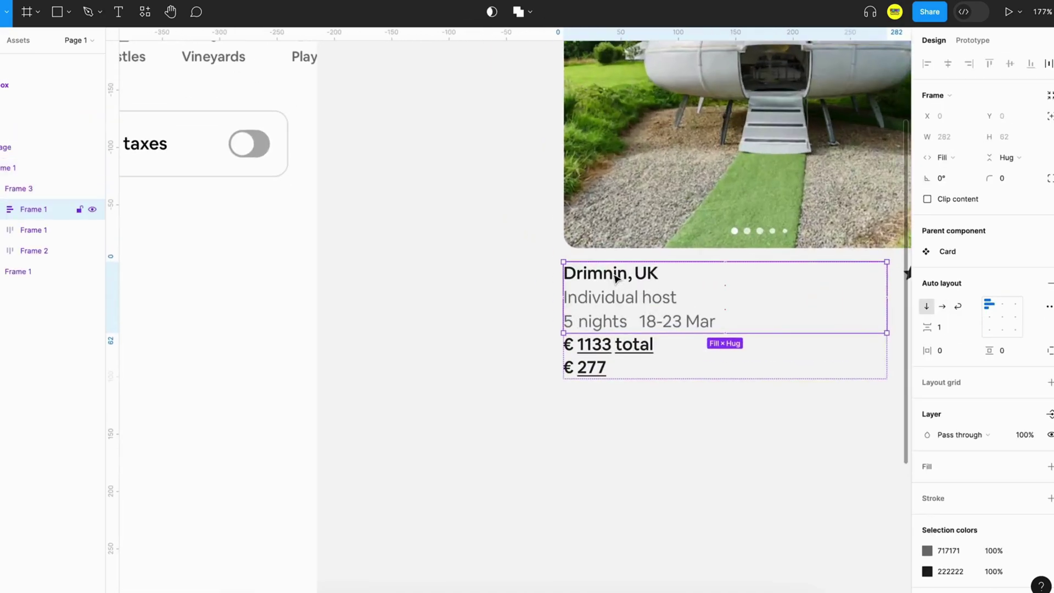
{"action": "double_click", "coordinate": [615, 275]}
{"action": "double_click", "coordinate": [612, 273]}
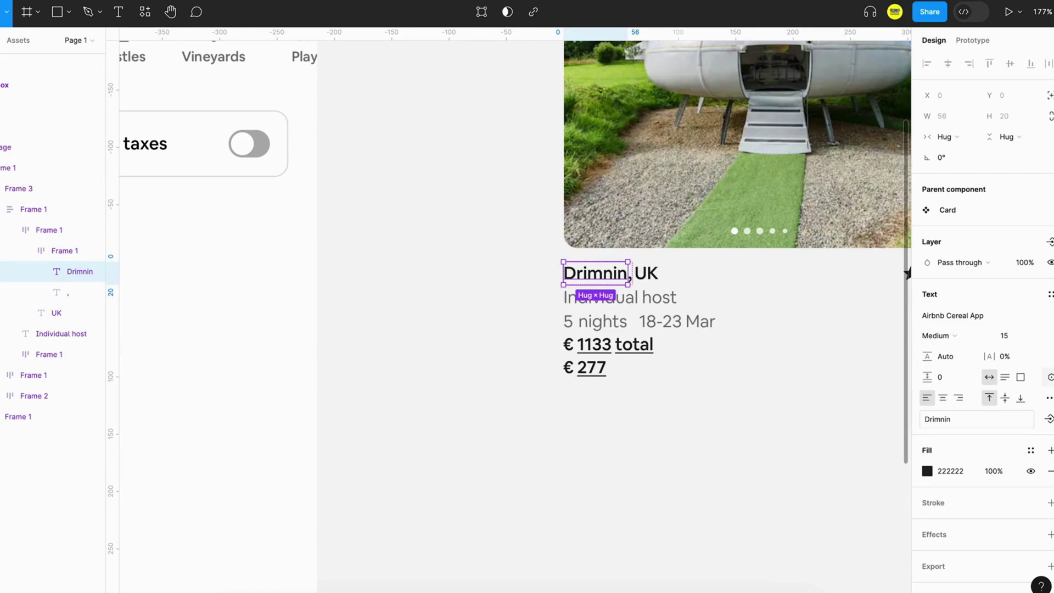
{"action": "left_click", "coordinate": [1048, 419]}
{"action": "left_click", "coordinate": [950, 441]}
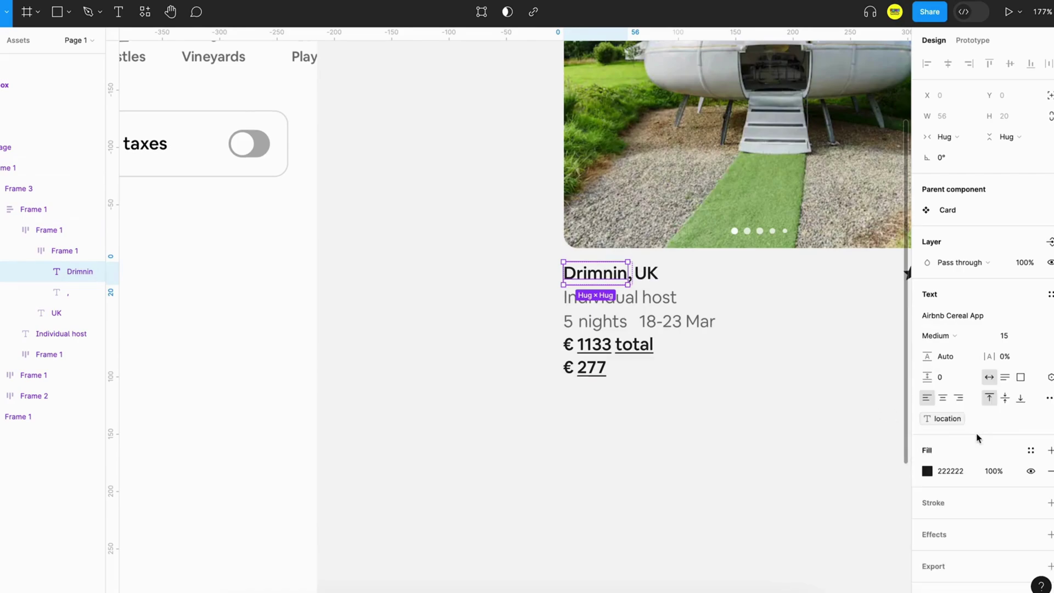
{"action": "left_click", "coordinate": [648, 274]}
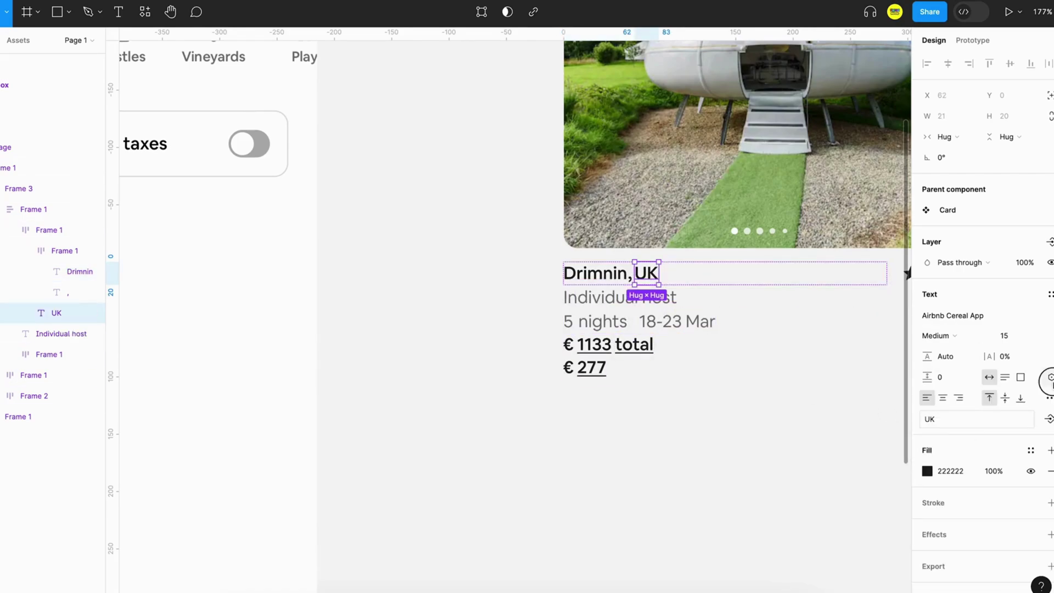
{"action": "left_click", "coordinate": [1048, 419]}
{"action": "left_click", "coordinate": [949, 461]}
Bind the host text, the nights count 5 and the dates to host type, number of nights and duration
{"action": "left_click", "coordinate": [620, 296]}
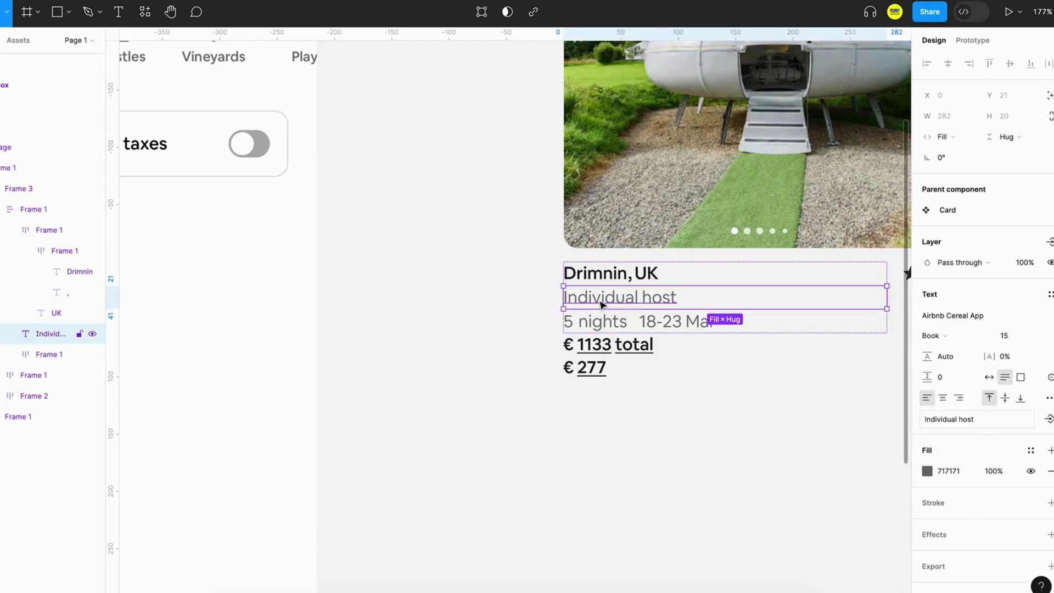
{"action": "left_click", "coordinate": [1048, 419]}
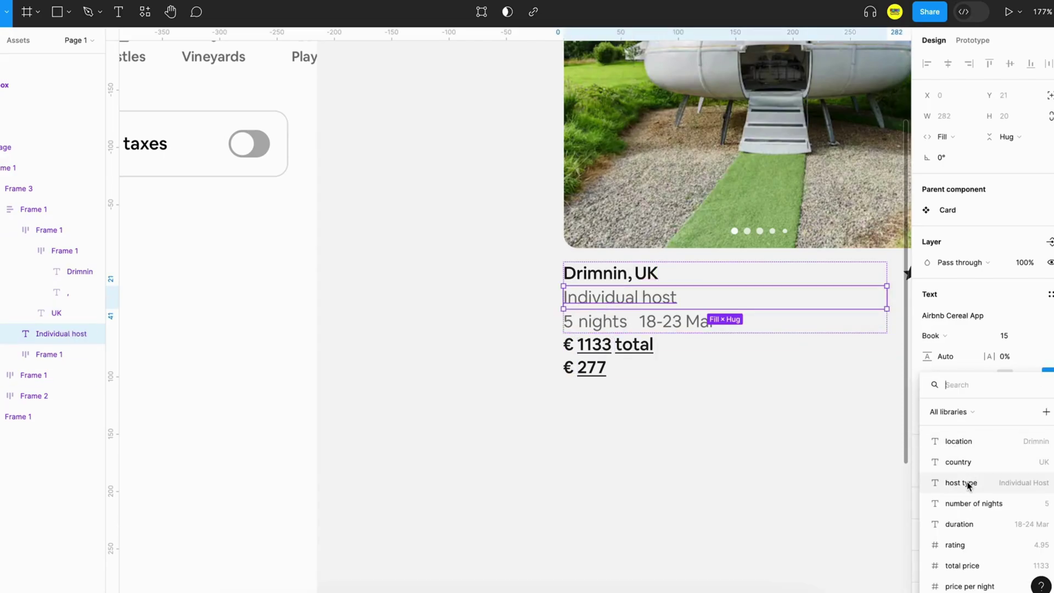
{"action": "left_click", "coordinate": [960, 482]}
{"action": "left_click", "coordinate": [579, 327]}
{"action": "left_click", "coordinate": [579, 328]}
{"action": "left_click", "coordinate": [576, 327]}
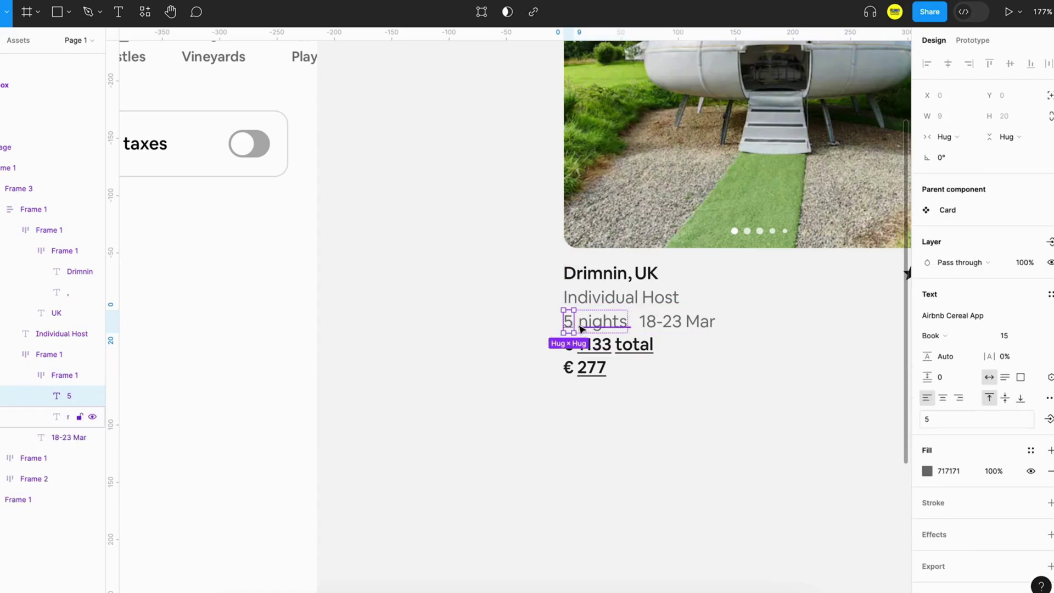
{"action": "left_click", "coordinate": [1047, 371]}
{"action": "left_click", "coordinate": [973, 503]}
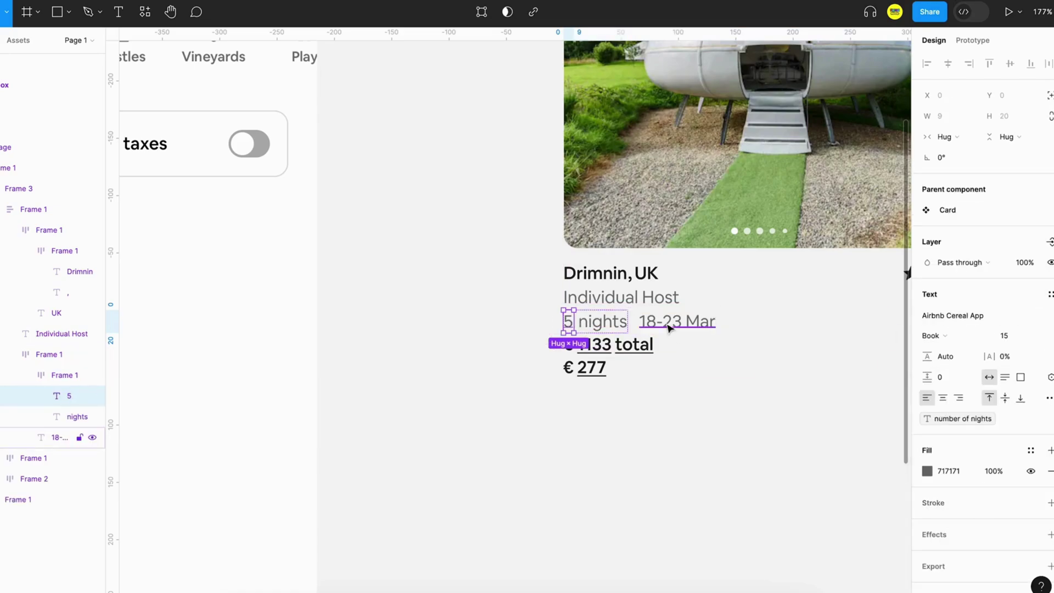
{"action": "left_click", "coordinate": [68, 437]}
{"action": "left_click", "coordinate": [1047, 377]}
{"action": "left_click", "coordinate": [966, 524]}
Bind the 1133 and 277 amounts to the total price and price per night variables
{"action": "left_click", "coordinate": [594, 344]}
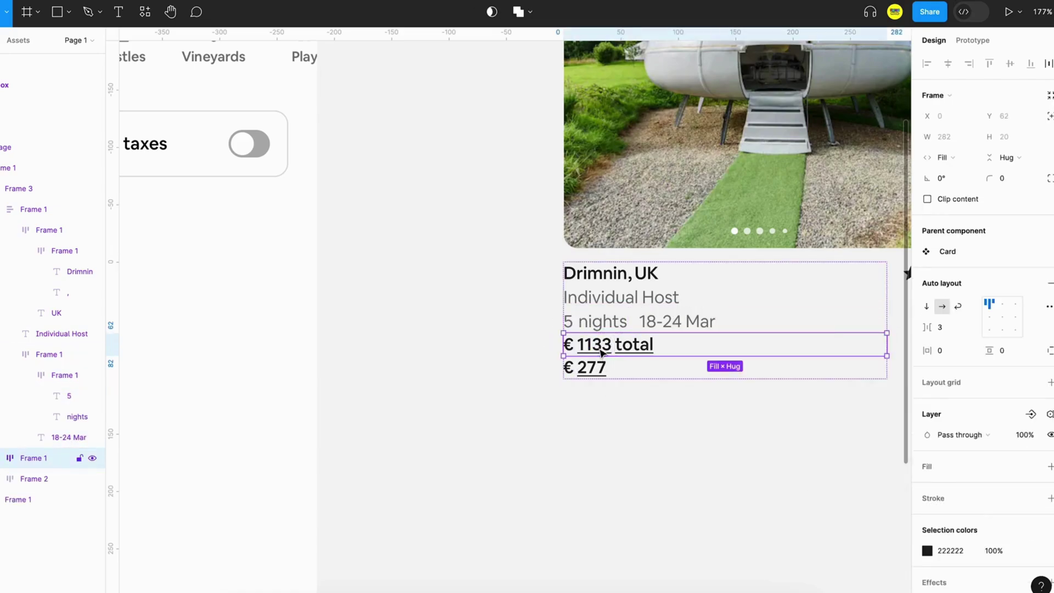
{"action": "left_click", "coordinate": [593, 344]}
{"action": "left_click", "coordinate": [1048, 377]}
{"action": "left_click", "coordinate": [962, 565]}
{"action": "left_click", "coordinate": [592, 367]}
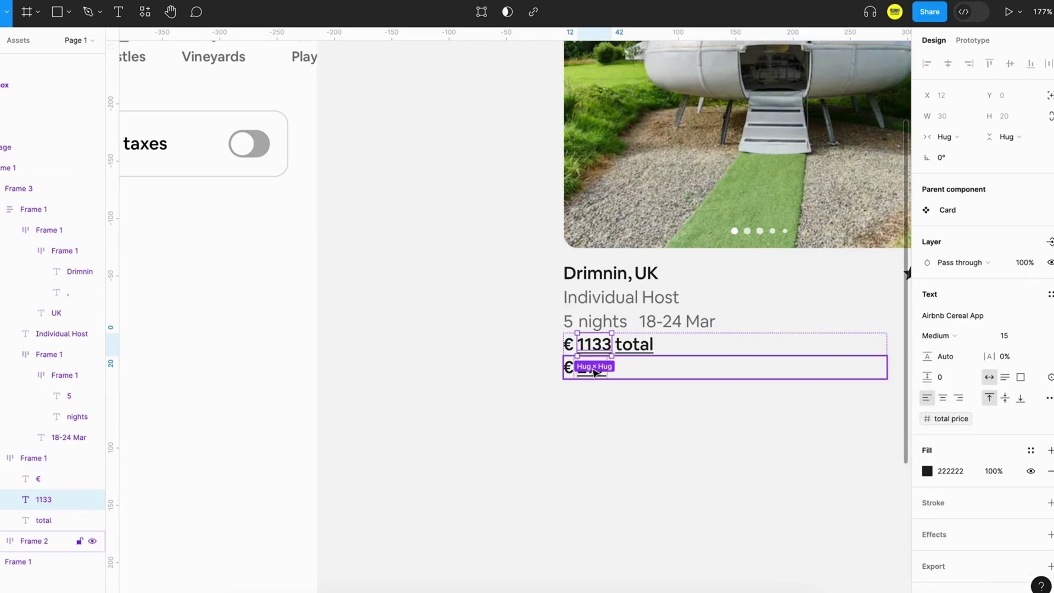
{"action": "left_click", "coordinate": [591, 367]}
{"action": "left_click", "coordinate": [1047, 374]}
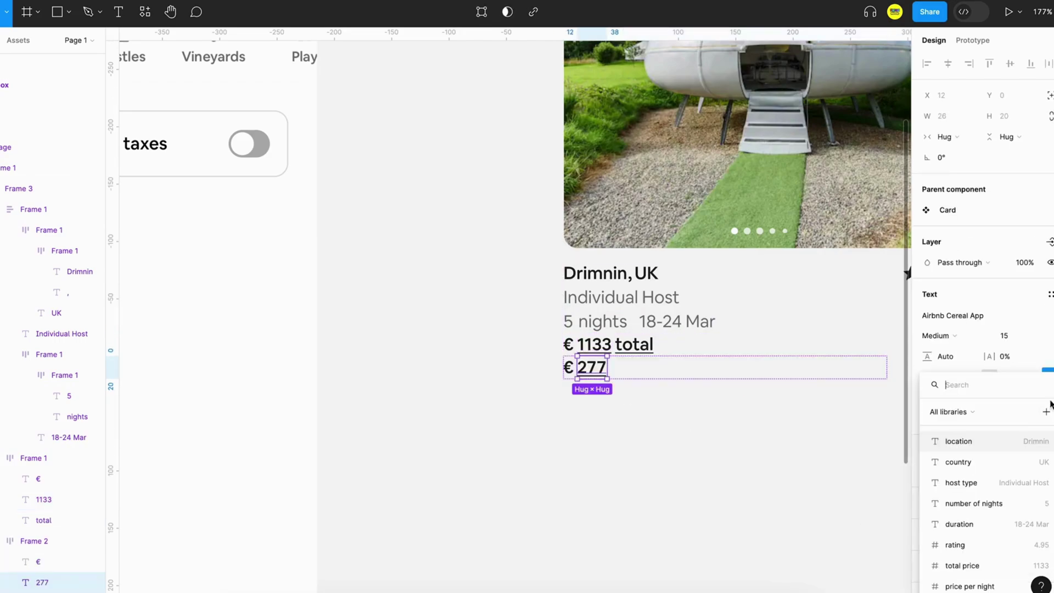
{"action": "left_click", "coordinate": [969, 586]}
{"action": "left_click", "coordinate": [682, 470]}
Set the price per night variable's value to 277 in Local variables
{"action": "left_click", "coordinate": [1049, 121]}
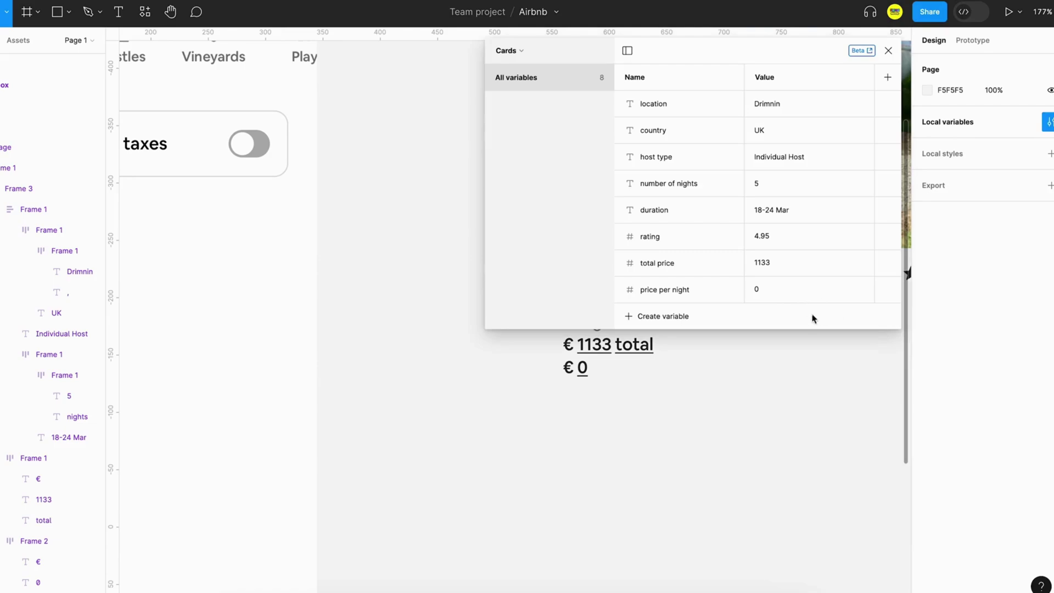
{"action": "double_click", "coordinate": [783, 294]}
{"action": "type", "text": "277"}
{"action": "key", "text": "Return"}
Rename the Cards collection's Value mode to Card 1
{"action": "left_click_drag", "start_coordinate": [800, 58], "coordinate": [463, 179]}
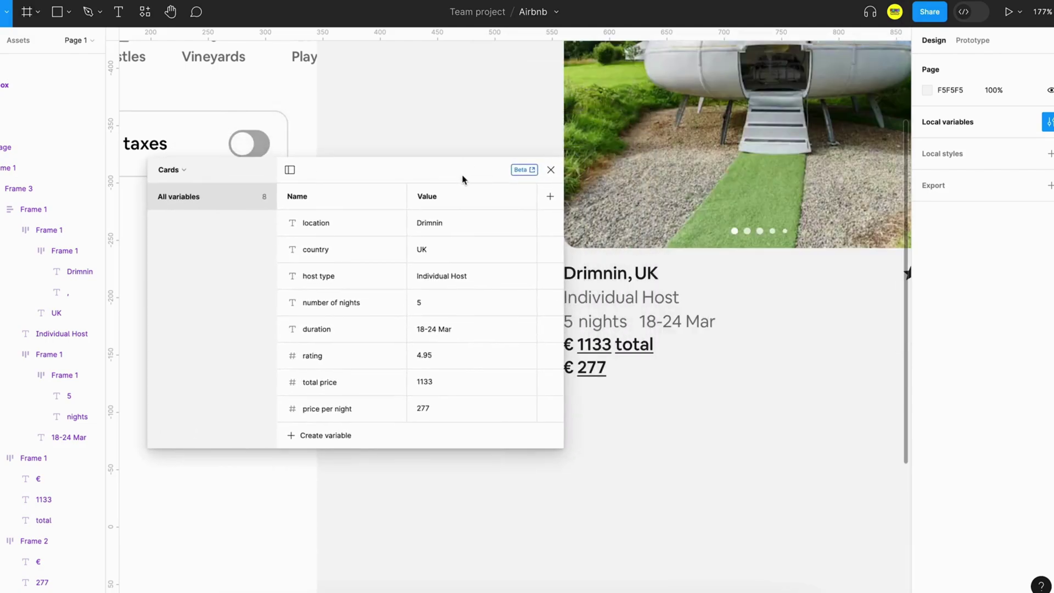
{"action": "double_click", "coordinate": [433, 205]}
{"action": "type", "text": "Card 1"}
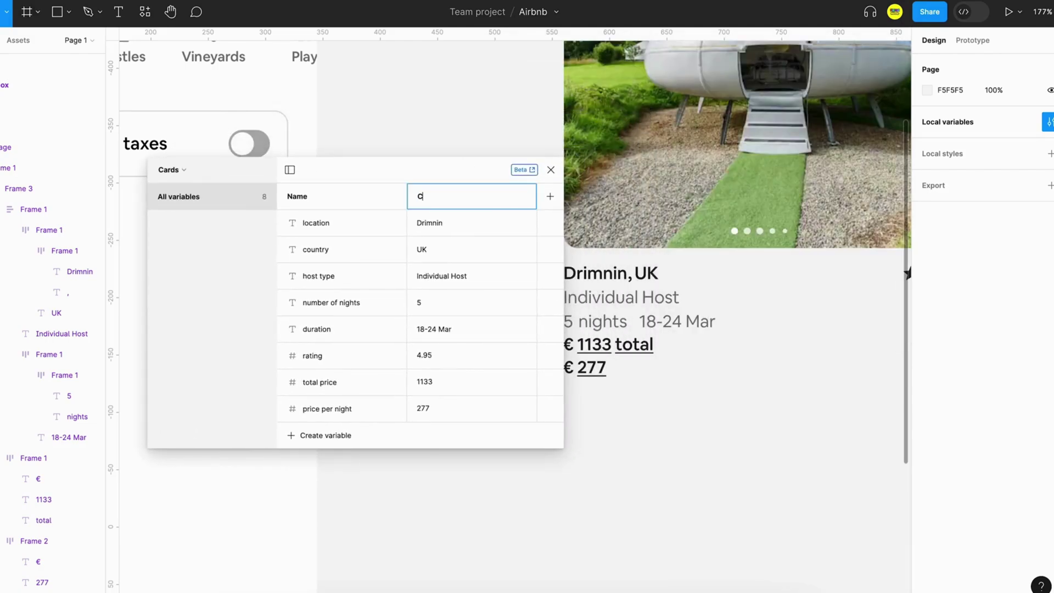
{"action": "key", "text": "Return"}
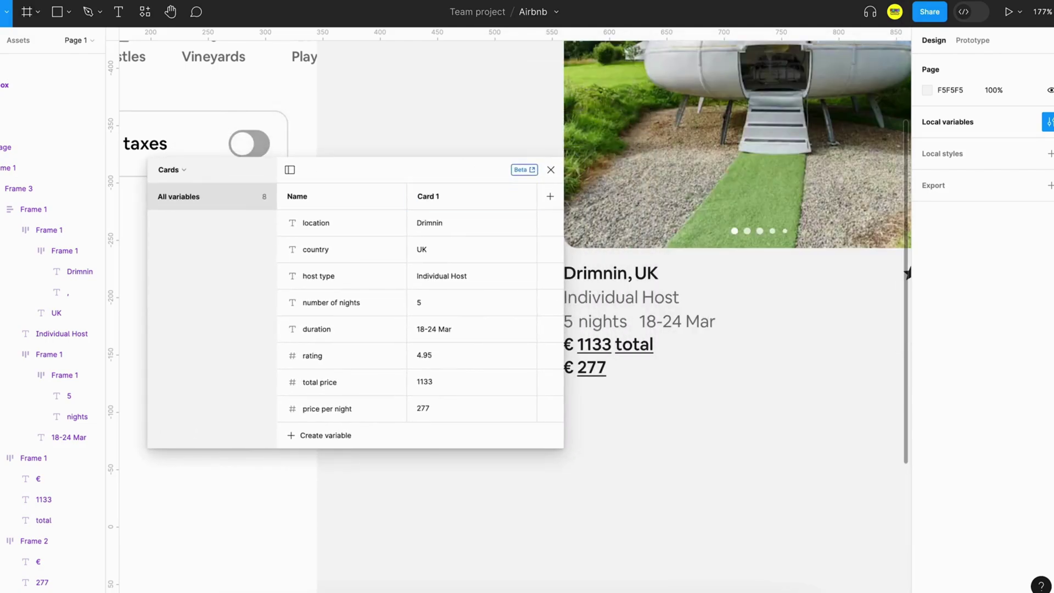
Add a Card 2 mode with location Redberth and country Ireland
{"action": "left_click", "coordinate": [550, 196]}
{"action": "double_click", "coordinate": [558, 197]}
{"action": "type", "text": "Card"}
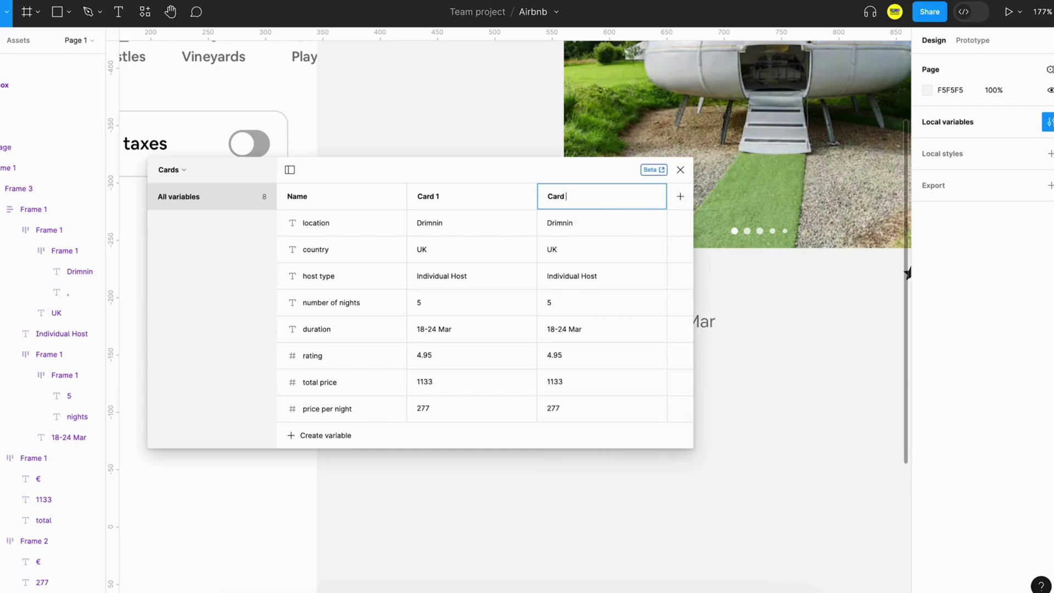
{"action": "type", "text": " 2"}
{"action": "key", "text": "Return"}
{"action": "left_click", "coordinate": [574, 222]}
{"action": "type", "text": "Redberth"}
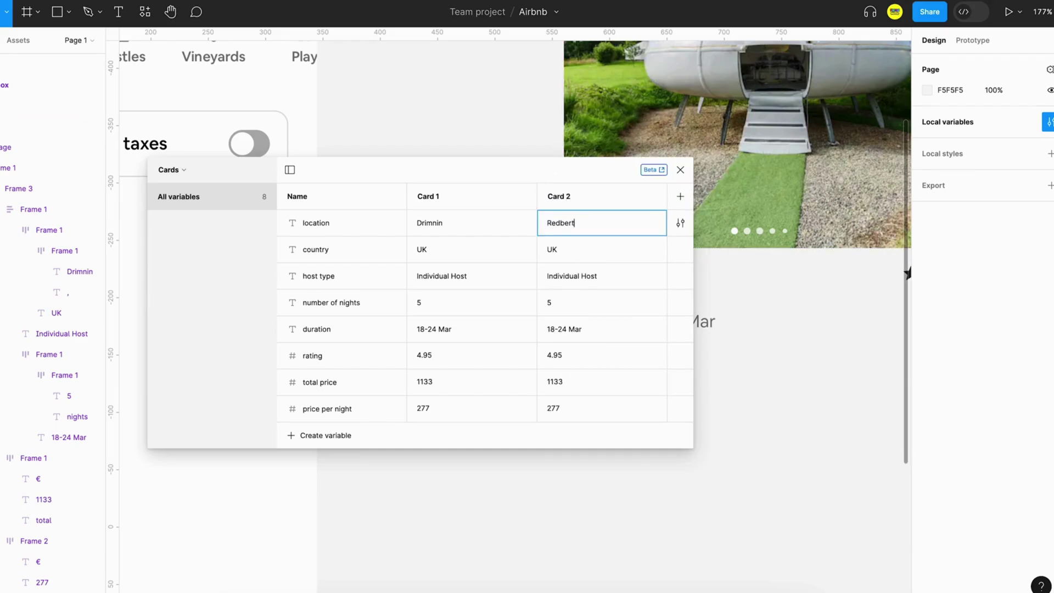
{"action": "left_click", "coordinate": [573, 249]}
{"action": "type", "text": "Ireland"}
Give Card 2 4 nights, 18-23 Mar, rating 4.69, total 1200 and 299 per night
{"action": "left_click", "coordinate": [573, 302]}
{"action": "type", "text": "4"}
{"action": "left_click", "coordinate": [573, 329]}
{"action": "type", "text": "18-23 Mar"}
{"action": "left_click", "coordinate": [572, 355]}
{"action": "type", "text": "4.69"}
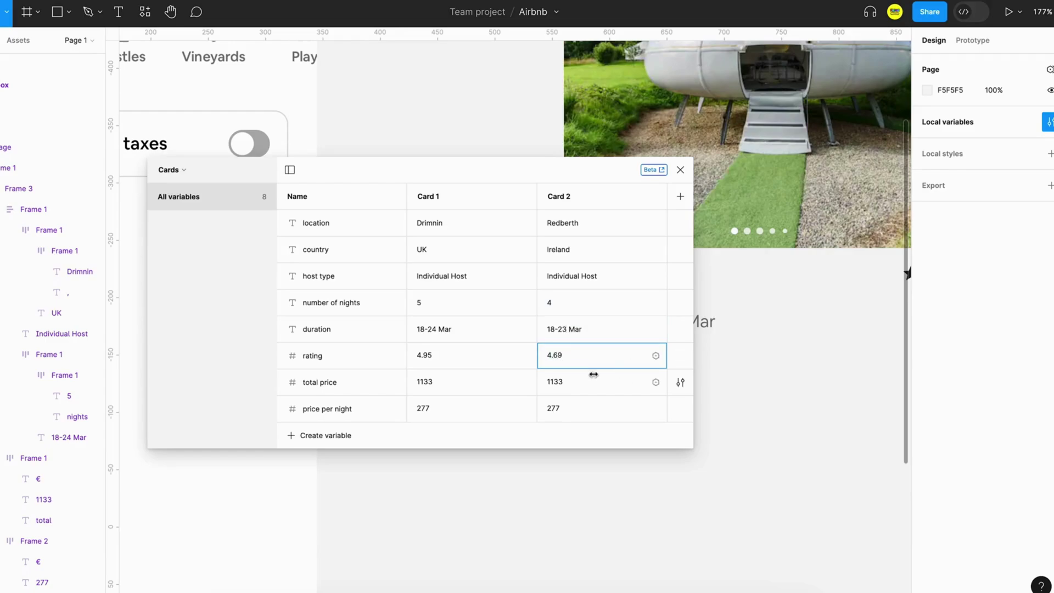
{"action": "left_click", "coordinate": [593, 382]}
{"action": "type", "text": "1200"}
{"action": "left_click", "coordinate": [574, 409]}
{"action": "type", "text": "299"}
{"action": "key", "text": "Return"}
Add a Card 3 mode with location Pelkosenniemi, country Finland and host type Professional
{"action": "left_click", "coordinate": [680, 196]}
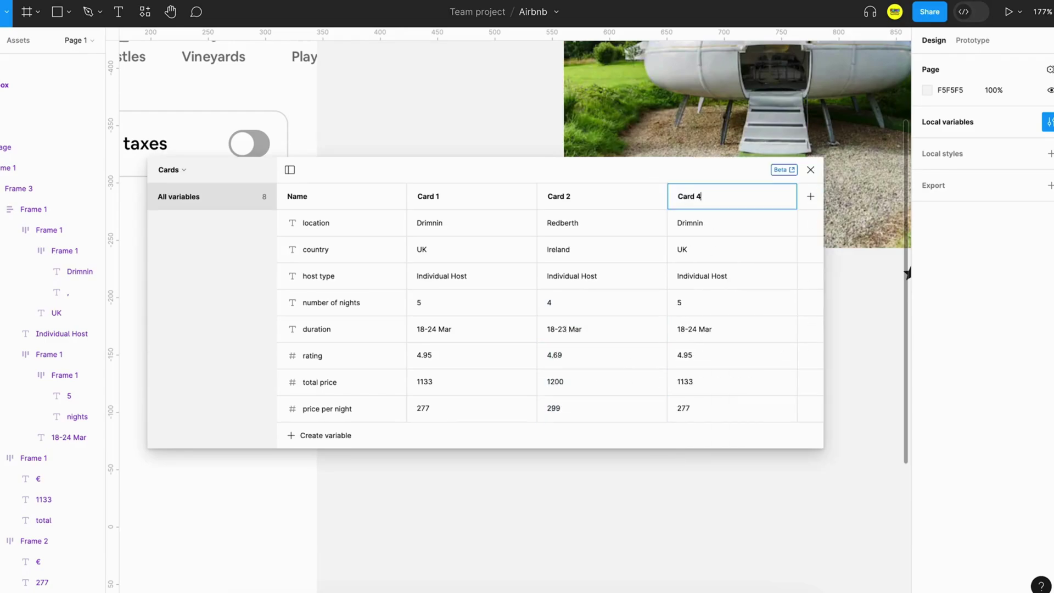
{"action": "left_click", "coordinate": [704, 222]}
{"action": "type", "text": "Pelkosenniemi"}
{"action": "left_click", "coordinate": [692, 249]}
{"action": "type", "text": "Finland"}
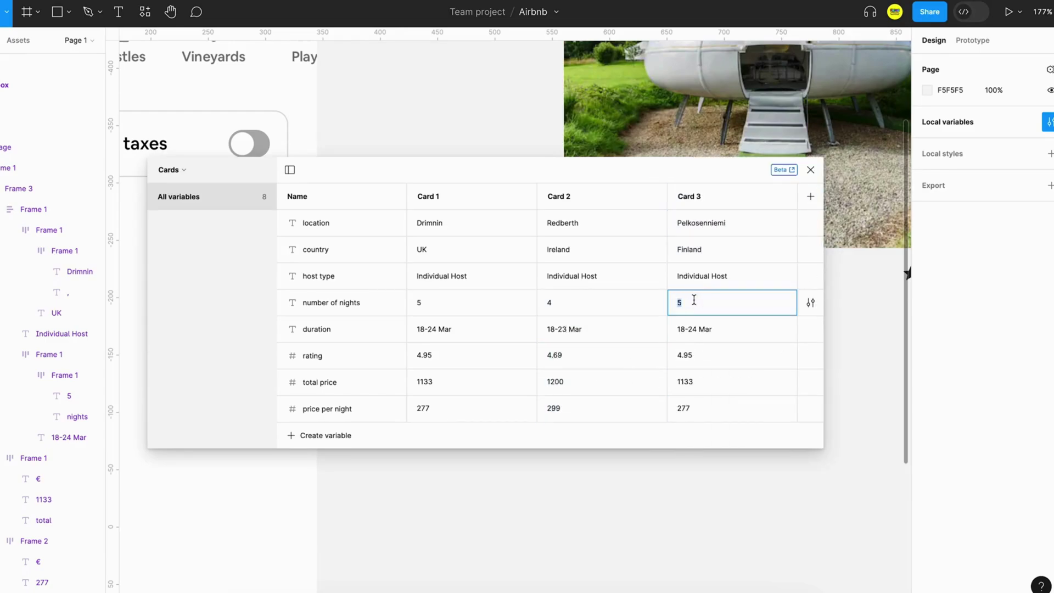
{"action": "double_click", "coordinate": [688, 276]}
{"action": "type", "text": "Professional"}
Give Card 3 7 nights, 18-26 Mar, rating 4.81, total 991 and 170 per night
{"action": "left_click", "coordinate": [697, 302]}
{"action": "type", "text": "7"}
{"action": "left_click", "coordinate": [697, 328]}
{"action": "type", "text": "18-26 Mar"}
{"action": "left_click", "coordinate": [699, 355]}
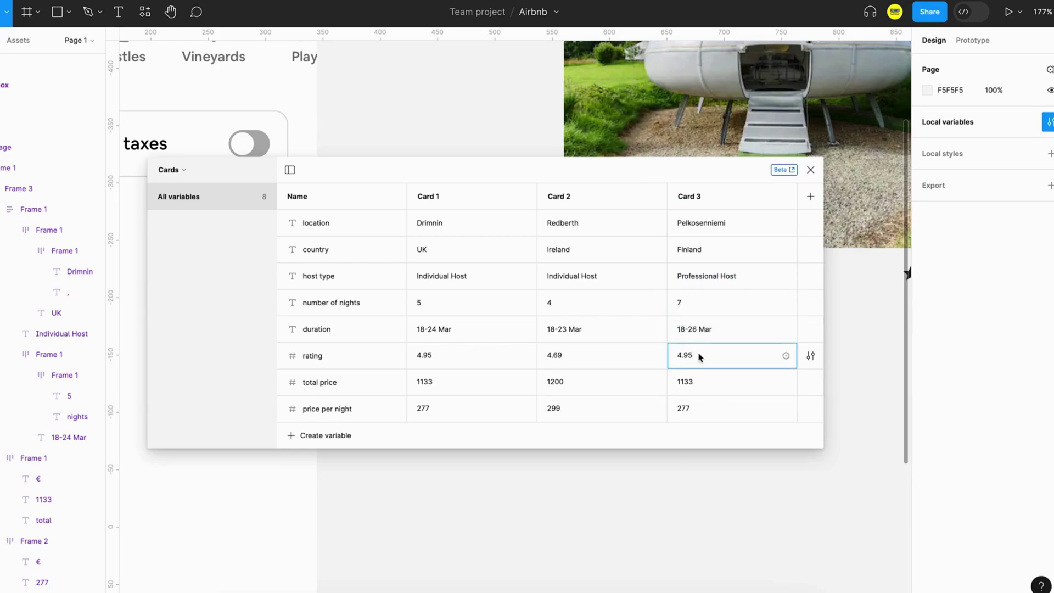
{"action": "type", "text": "4.81"}
{"action": "left_click", "coordinate": [698, 389]}
{"action": "type", "text": "9"}
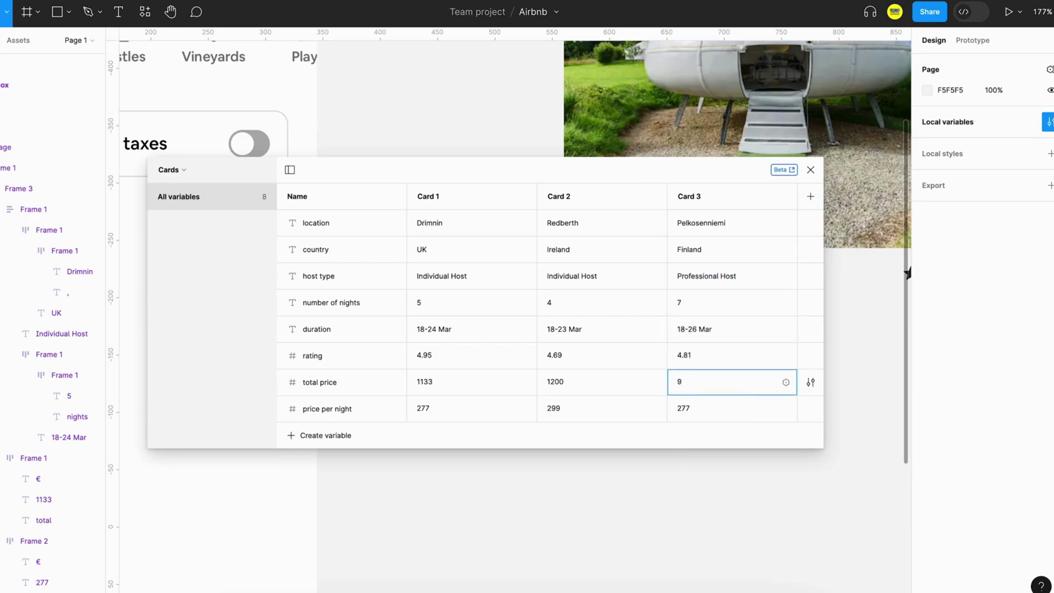
{"action": "type", "text": "91"}
{"action": "left_click", "coordinate": [717, 414]}
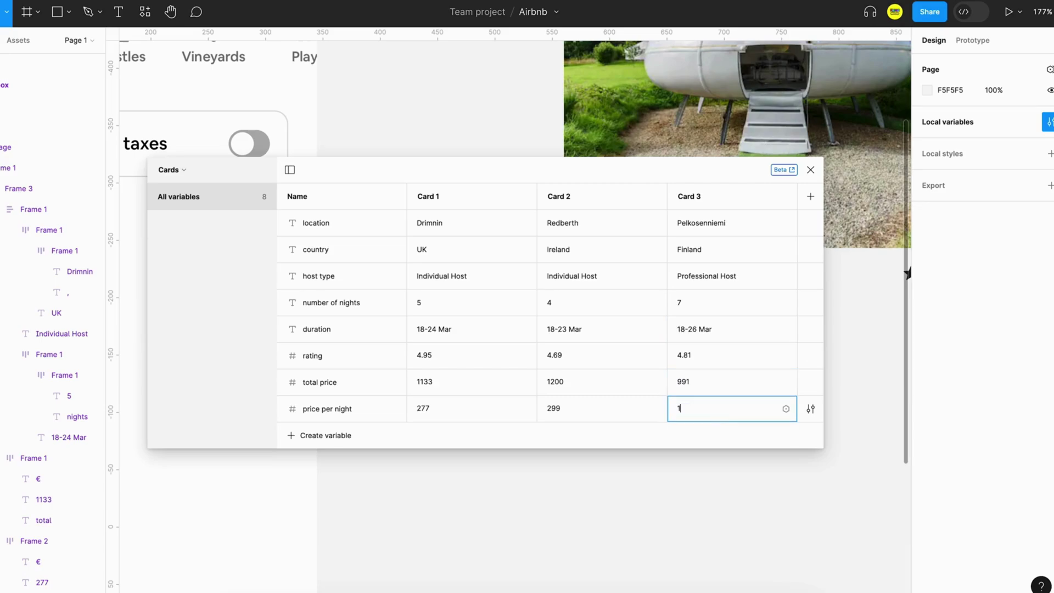
{"action": "left_click", "coordinate": [728, 499]}
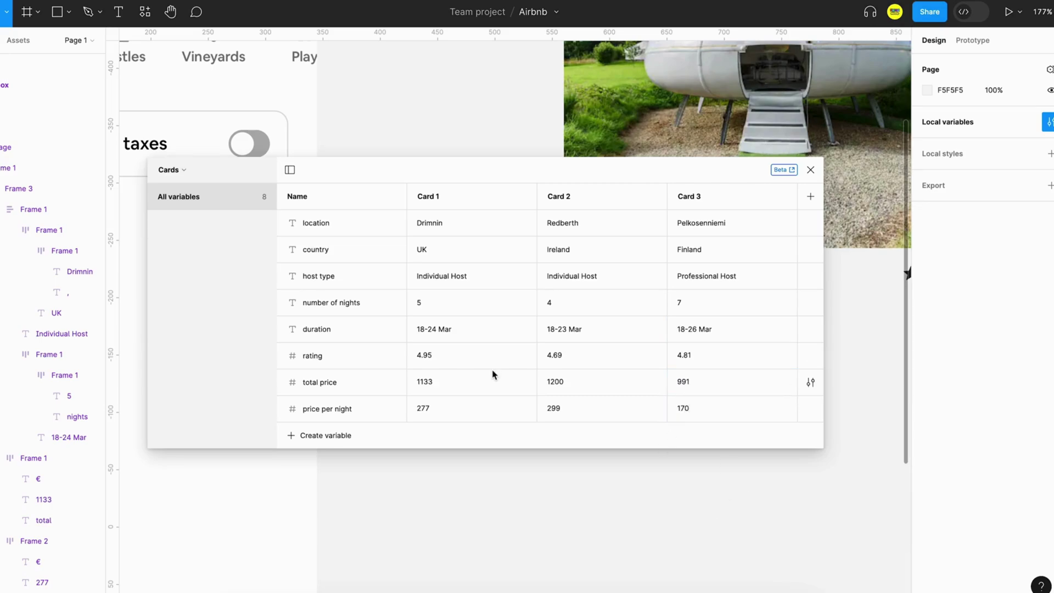
Close local variables and duplicate the Card instance to the right of the original
{"action": "left_click", "coordinate": [810, 170]}
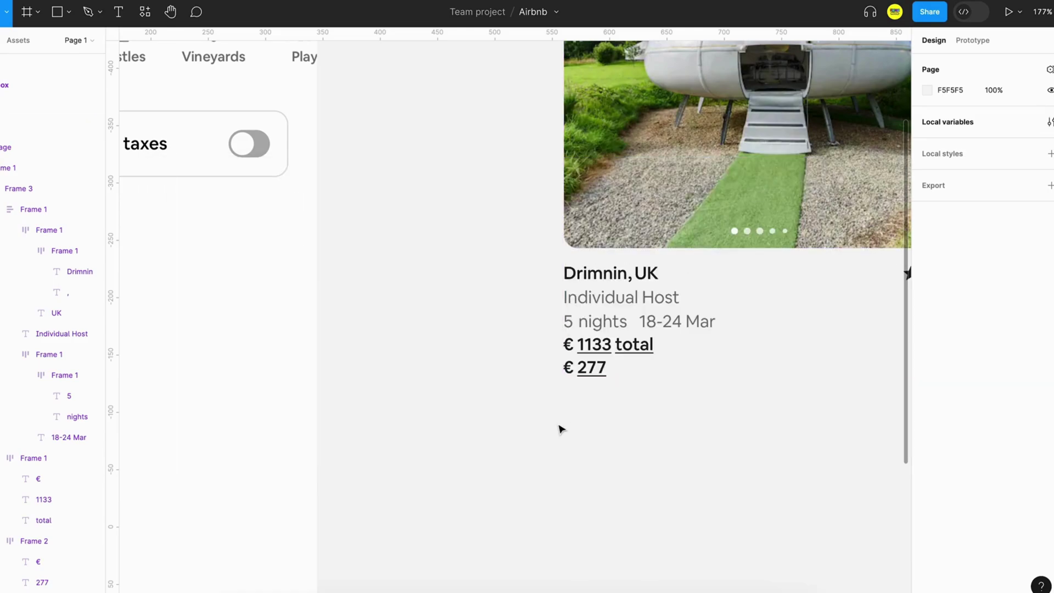
{"action": "scroll", "coordinate": [560, 429], "scroll_direction": "down", "scroll_amount": 5}
{"action": "scroll", "coordinate": [586, 374], "scroll_direction": "up", "scroll_amount": 2}
{"action": "left_click", "coordinate": [541, 242]}
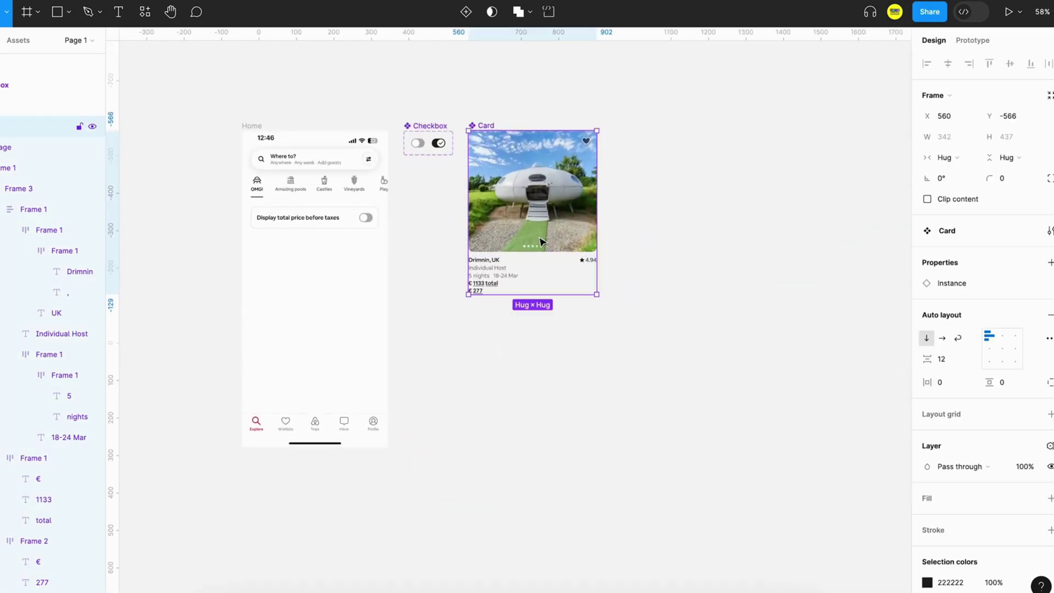
{"action": "left_click_drag", "start_coordinate": [535, 193], "coordinate": [744, 193]}
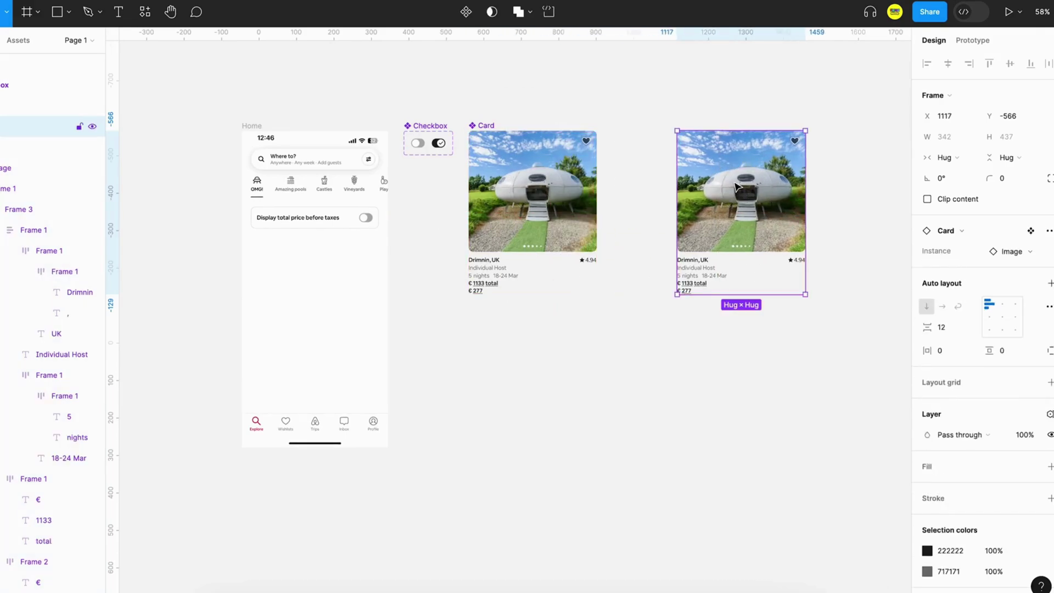
Set the copy's Cards mode to Card 2, showing Redberth, Ireland, €1200 total and €299
{"action": "left_click", "coordinate": [1048, 414]}
{"action": "mouse_move", "coordinate": [1012, 461]}
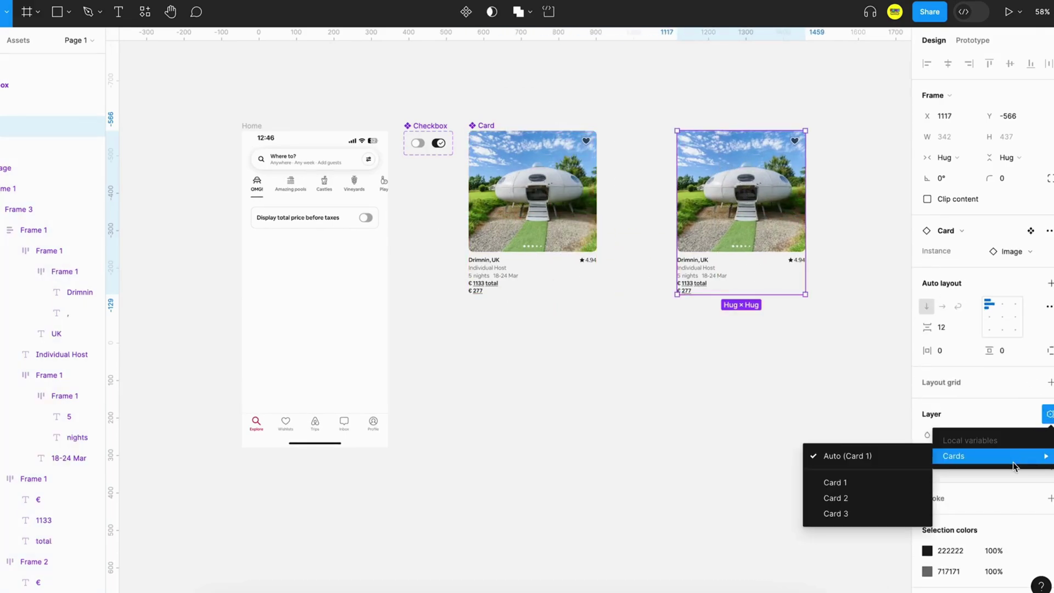
{"action": "left_click", "coordinate": [892, 482]}
{"action": "left_click", "coordinate": [1012, 456]}
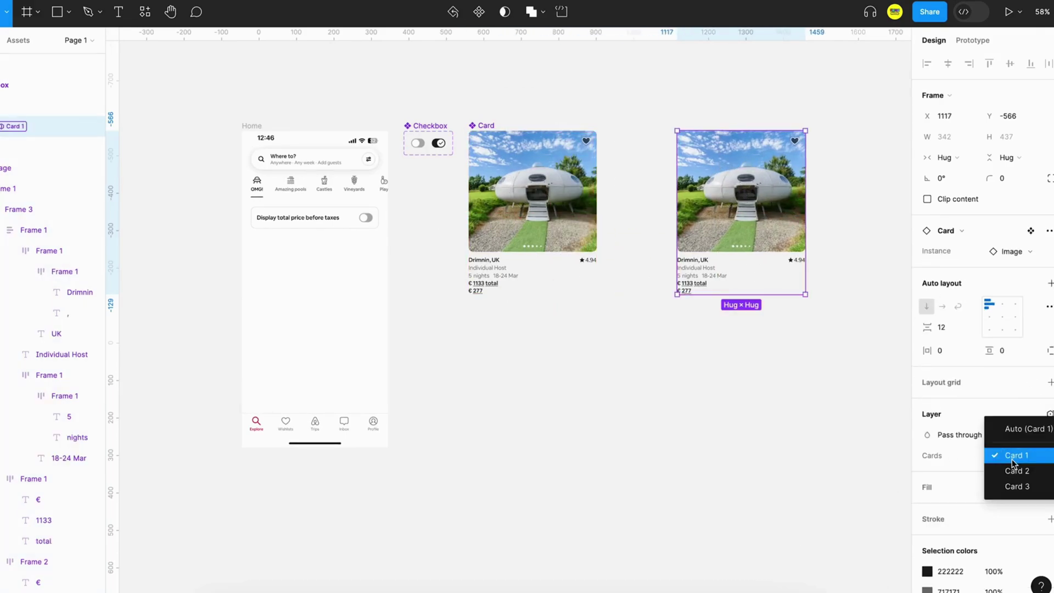
{"action": "left_click", "coordinate": [1011, 470]}
{"action": "left_click", "coordinate": [1011, 456]}
{"action": "left_click", "coordinate": [1013, 472]}
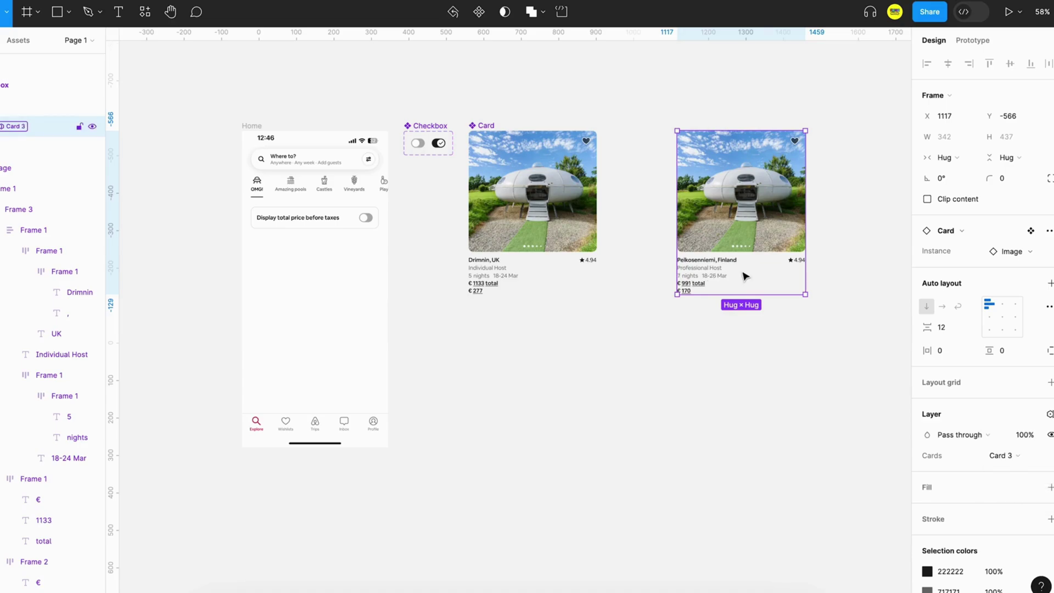
{"action": "left_click", "coordinate": [697, 337]}
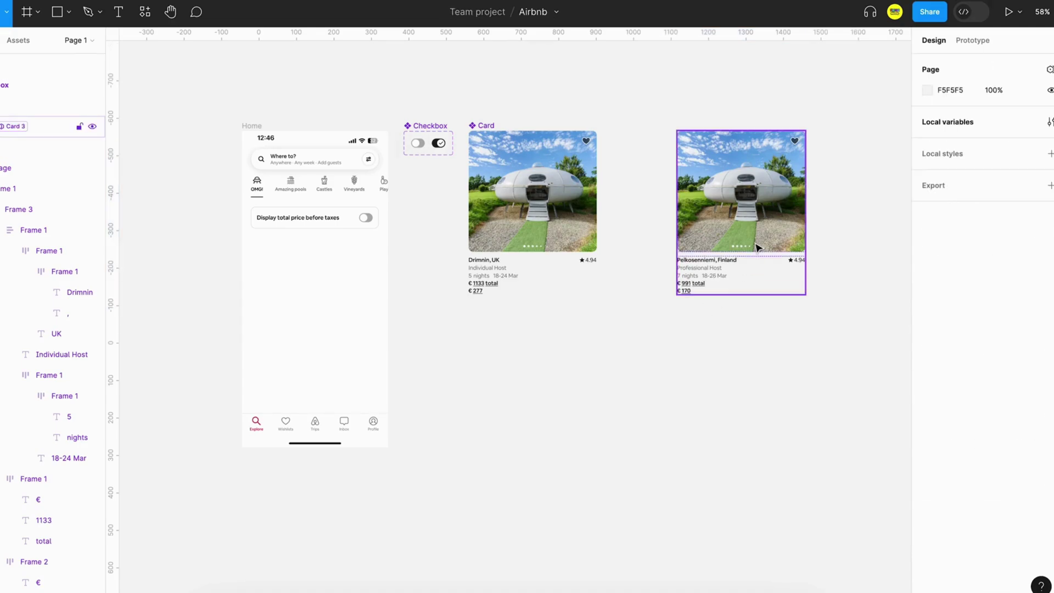
{"action": "left_click", "coordinate": [732, 216]}
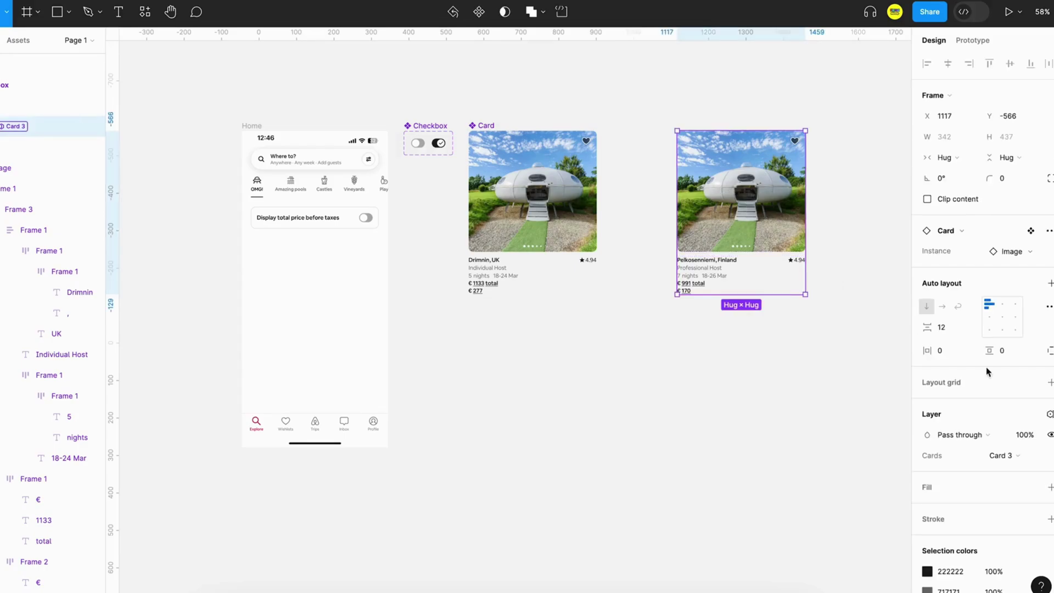
{"action": "left_click", "coordinate": [1023, 454]}
{"action": "left_click", "coordinate": [1018, 438]}
Delete the Redberth copy and bind the Drimnin card's 4.94 rating text to the rating property
{"action": "scroll", "coordinate": [802, 267], "scroll_direction": "up", "scroll_amount": 5}
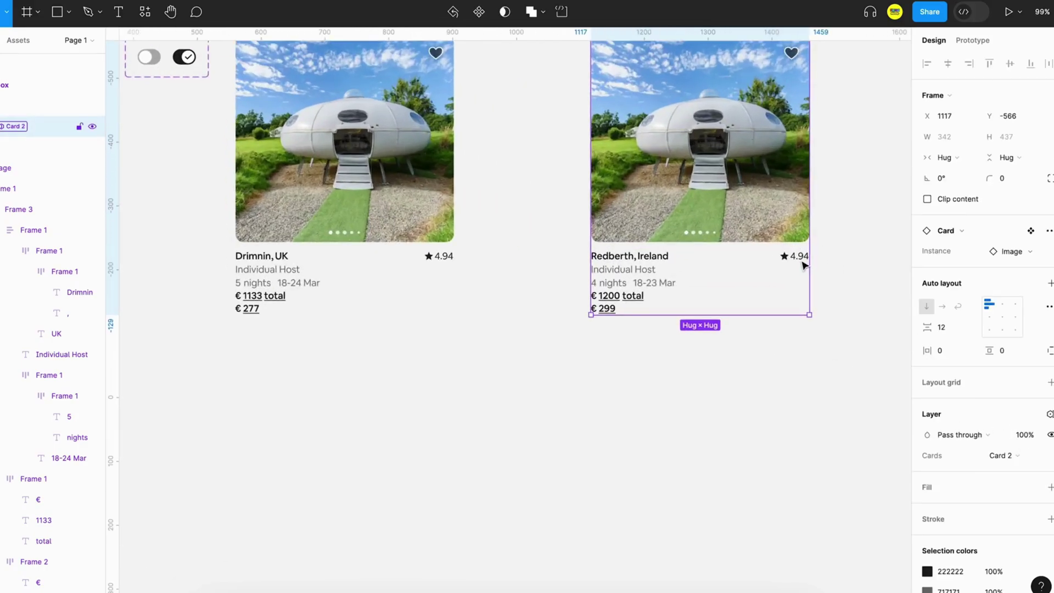
{"action": "key", "text": "Delete"}
{"action": "left_click", "coordinate": [440, 256]}
{"action": "double_click", "coordinate": [441, 256]}
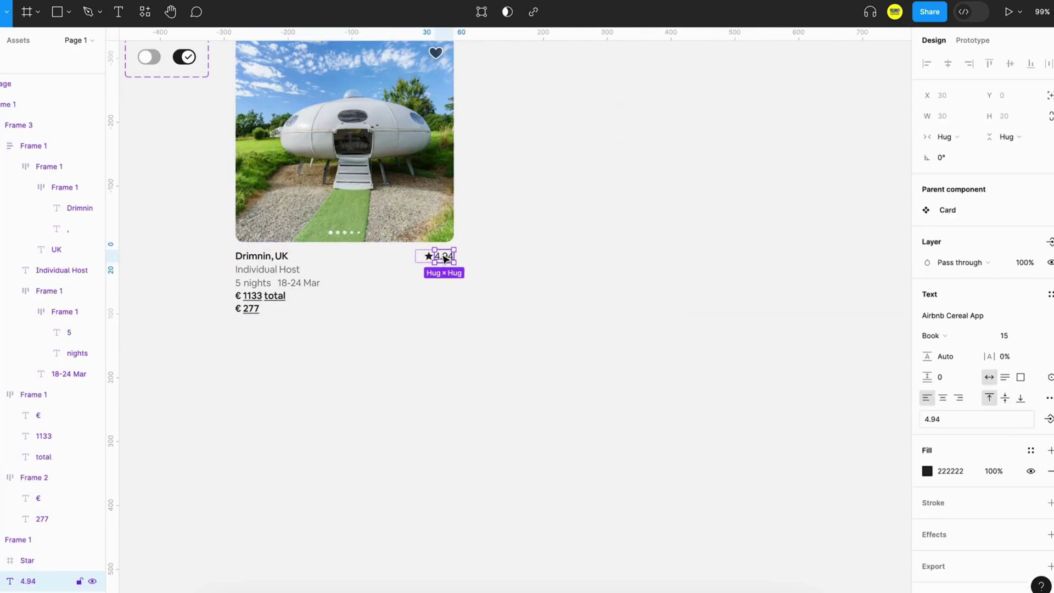
{"action": "left_click", "coordinate": [1049, 419]}
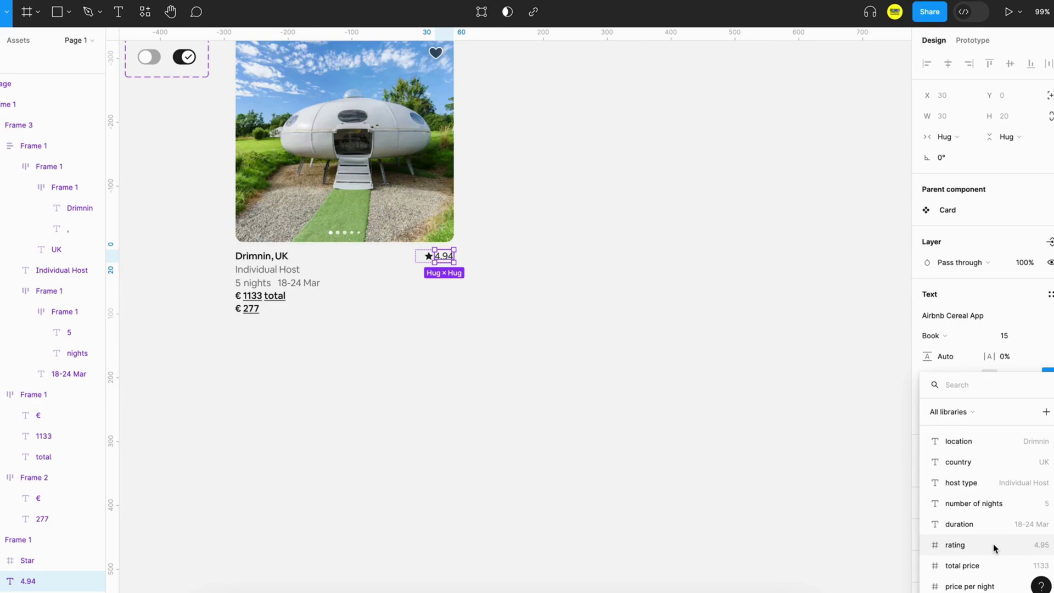
{"action": "left_click", "coordinate": [993, 543]}
{"action": "scroll", "coordinate": [834, 469], "scroll_direction": "down", "scroll_amount": 5}
{"action": "left_click", "coordinate": [595, 402]}
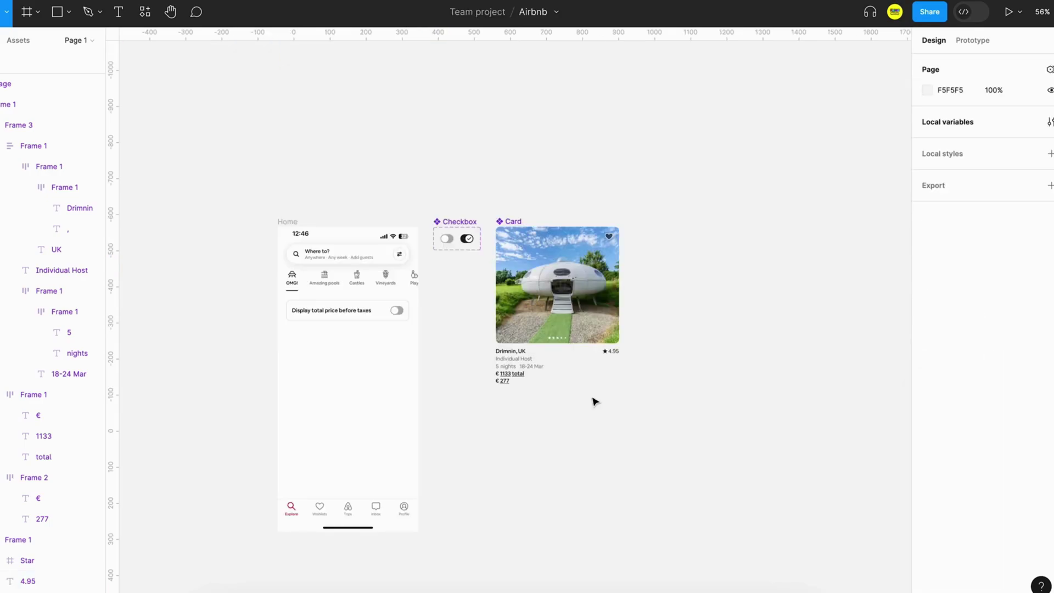
Place the Card in the Home screen below the toggle and duplicate it into three stacked cards
{"action": "left_click", "coordinate": [597, 347]}
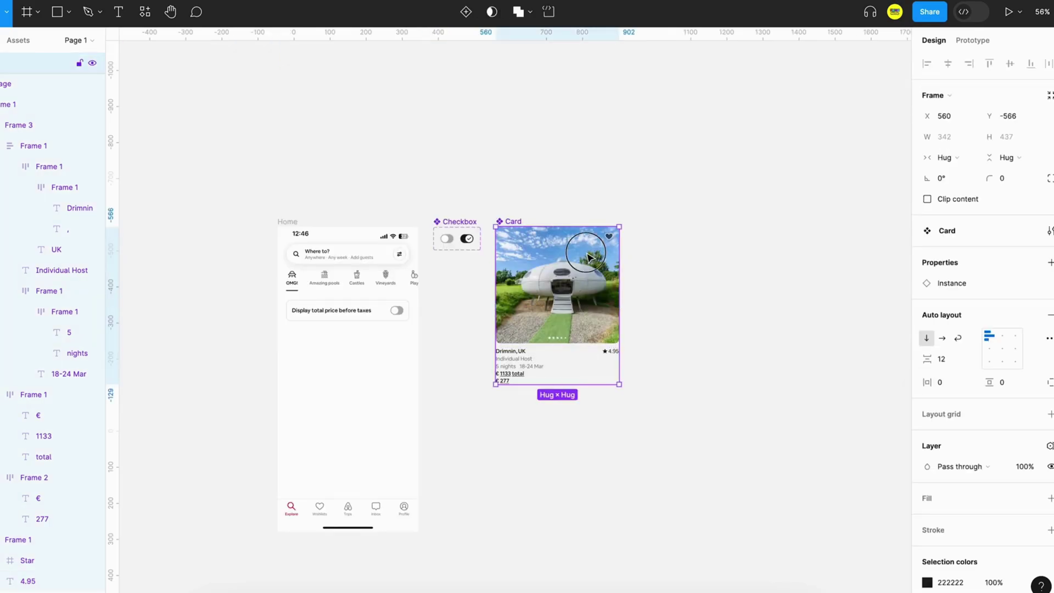
{"action": "left_click_drag", "start_coordinate": [585, 252], "coordinate": [368, 318]}
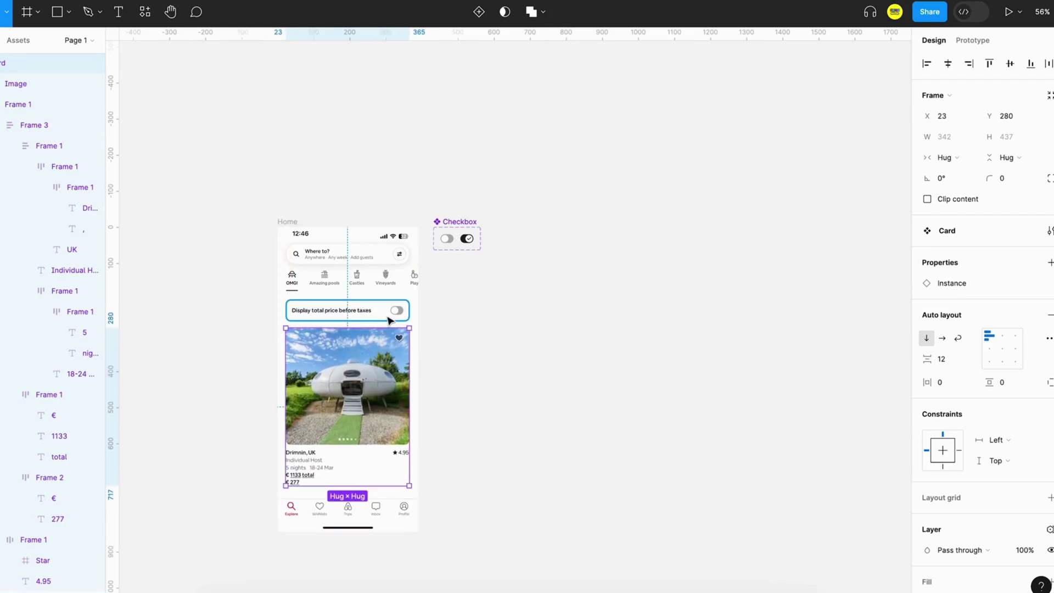
{"action": "scroll", "coordinate": [362, 329], "scroll_direction": "up", "scroll_amount": 5}
{"action": "scroll", "coordinate": [387, 296], "scroll_direction": "down", "scroll_amount": 4}
{"action": "scroll", "coordinate": [384, 295], "scroll_direction": "down", "scroll_amount": 3}
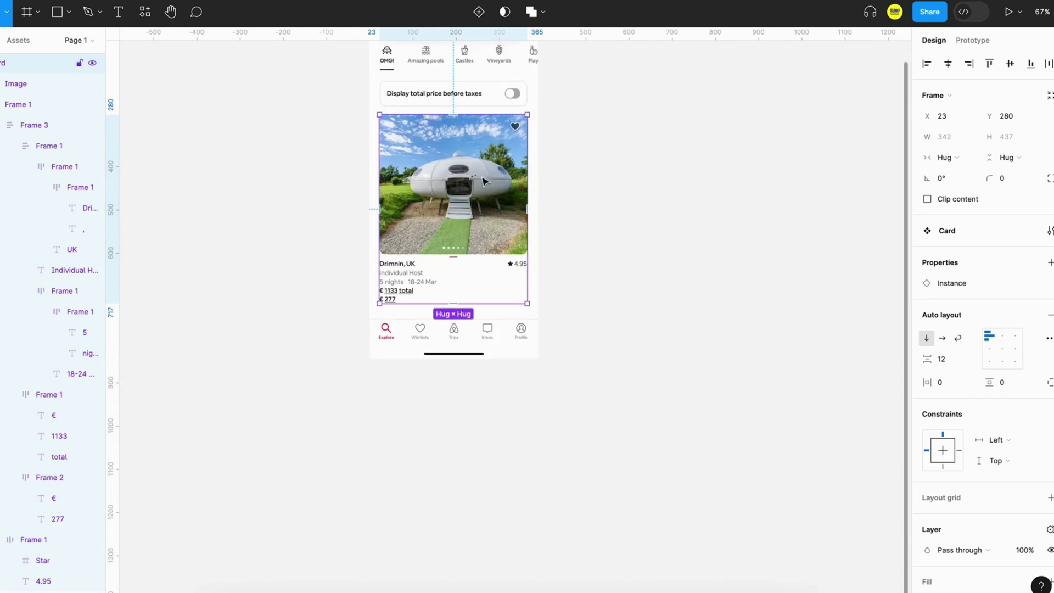
{"action": "mouse_move", "coordinate": [482, 159]}
{"action": "left_mouse_down"}
{"action": "mouse_move", "coordinate": [480, 326]}
{"action": "mouse_move", "coordinate": [496, 296]}
{"action": "left_mouse_up"}
{"action": "scroll", "coordinate": [496, 296], "scroll_direction": "down", "scroll_amount": 4}
{"action": "key", "text": "ctrl+d"}
{"action": "left_click", "coordinate": [500, 481]}
Set the second card's image to image 3 (aurora) and the third card's to image 2 (red crane)
{"action": "left_click", "coordinate": [477, 388]}
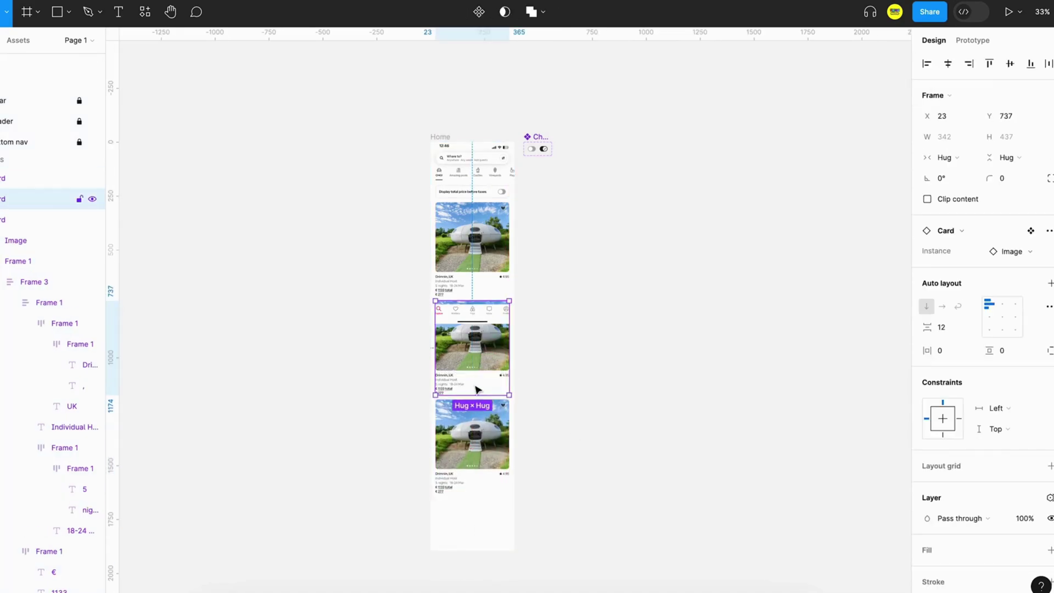
{"action": "double_click", "coordinate": [496, 347]}
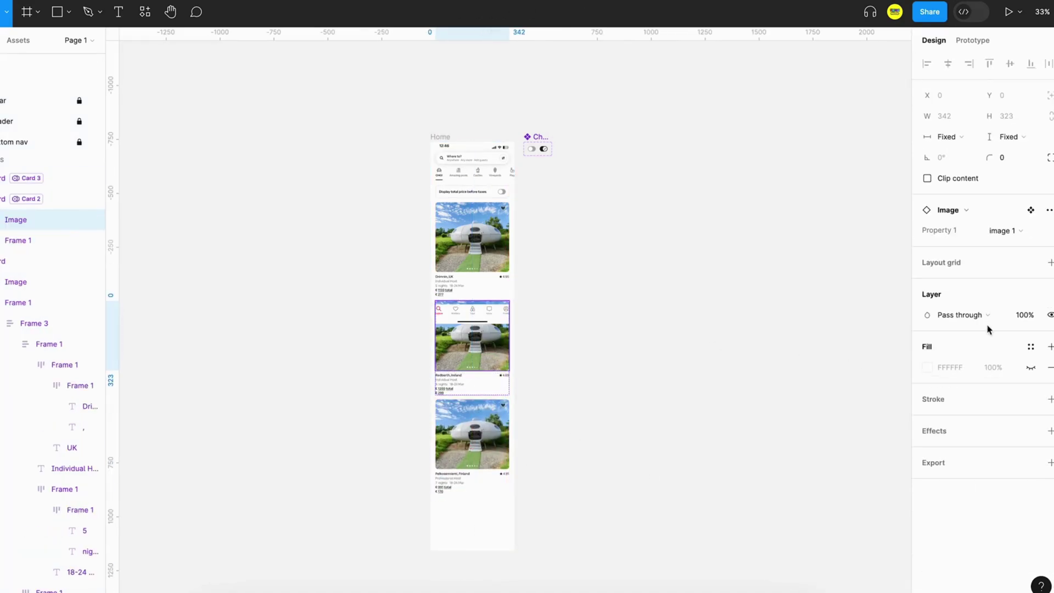
{"action": "left_click", "coordinate": [1004, 231]}
{"action": "left_click", "coordinate": [1000, 246]}
{"action": "left_click", "coordinate": [472, 434], "text": "ctrl"}
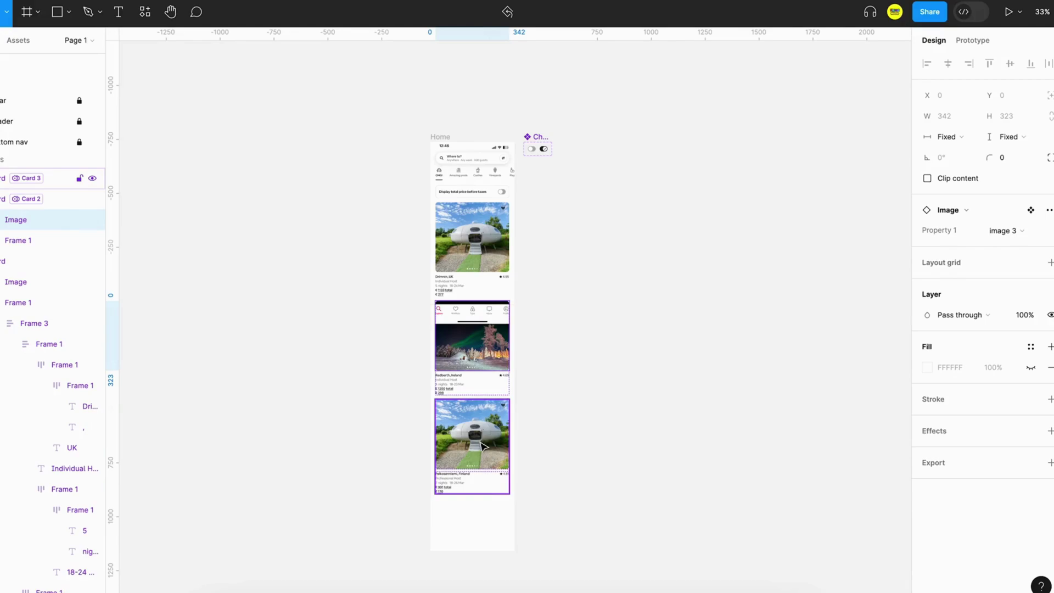
{"action": "left_click", "coordinate": [996, 230]}
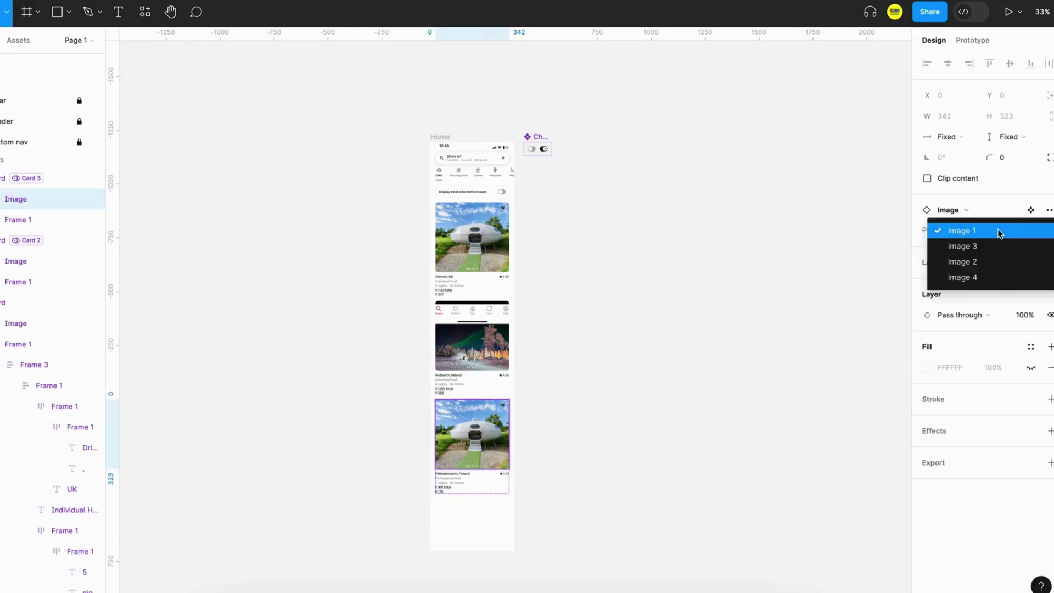
{"action": "left_click", "coordinate": [987, 260]}
Select all three listing cards, from the third up to the first
{"action": "scroll", "coordinate": [546, 218], "scroll_direction": "left", "scroll_amount": 5}
{"action": "scroll", "coordinate": [546, 218], "scroll_direction": "left", "scroll_amount": 8}
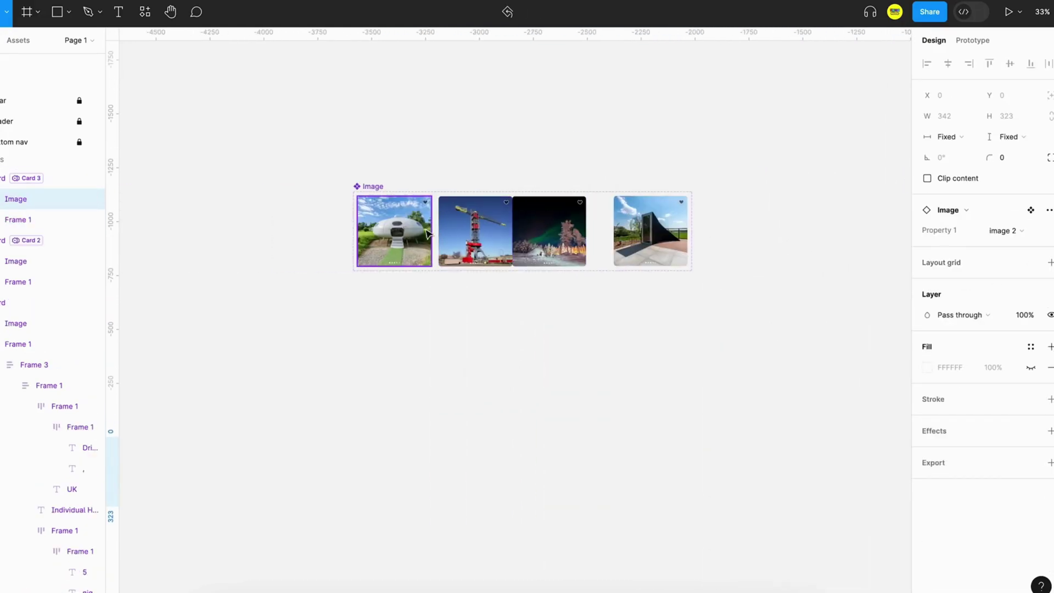
{"action": "scroll", "coordinate": [477, 230], "scroll_direction": "right", "scroll_amount": 9}
{"action": "scroll", "coordinate": [461, 247], "scroll_direction": "down", "scroll_amount": 1}
{"action": "left_click", "coordinate": [579, 325]}
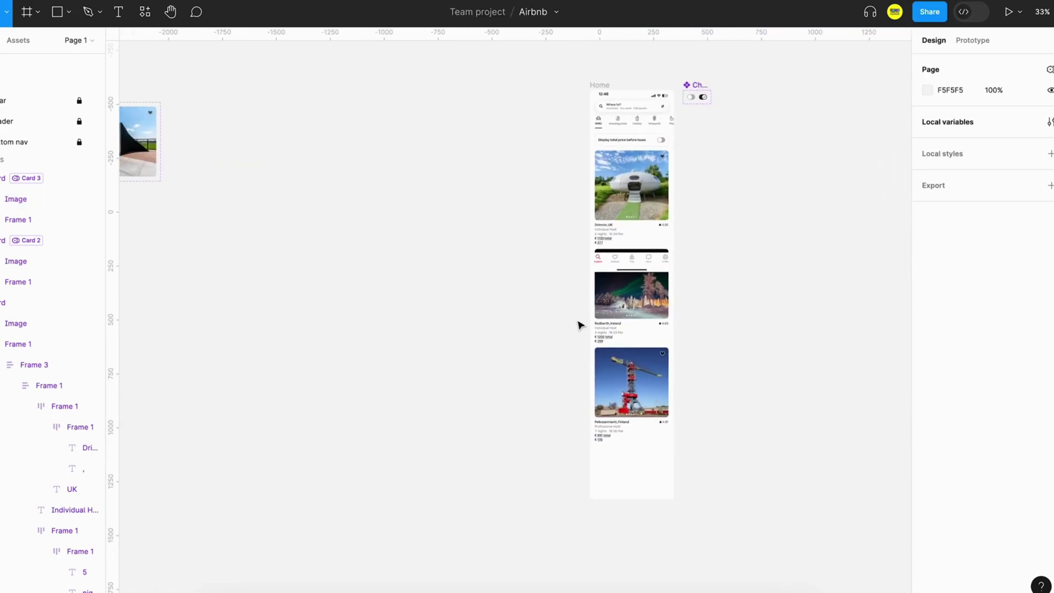
{"action": "scroll", "coordinate": [701, 373], "scroll_direction": "up", "scroll_amount": 3}
{"action": "scroll", "coordinate": [701, 373], "scroll_direction": "down", "scroll_amount": 3}
{"action": "left_click", "coordinate": [613, 410]}
{"action": "scroll", "coordinate": [658, 351], "scroll_direction": "up", "scroll_amount": 5}
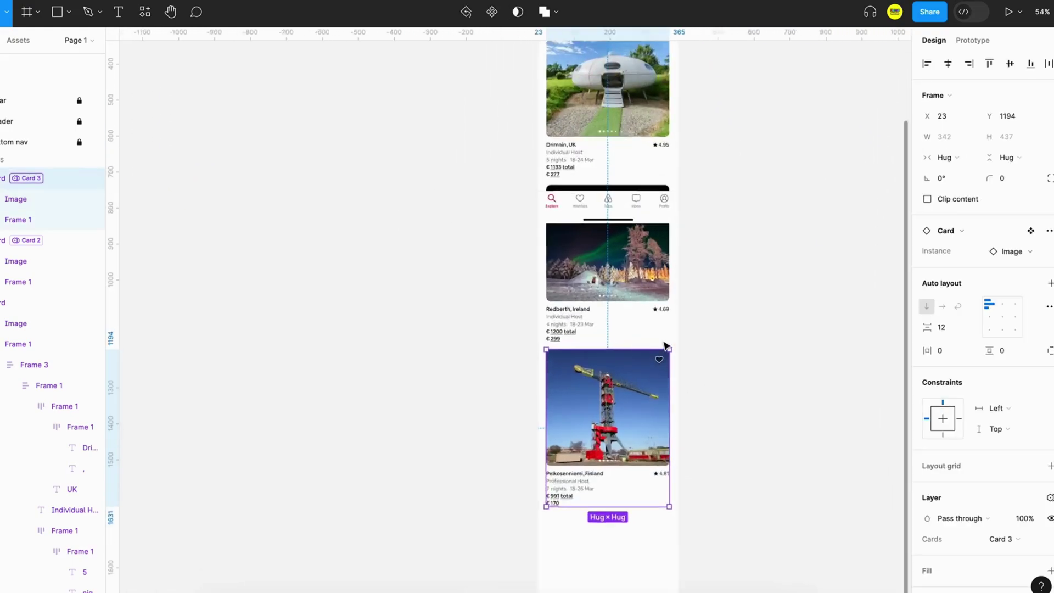
{"action": "left_click", "coordinate": [649, 317], "text": "shift"}
{"action": "left_click", "coordinate": [595, 147], "text": "shift"}
Group the cards and add vertical auto layout with 20 spacing
{"action": "scroll", "coordinate": [594, 143], "scroll_direction": "up", "scroll_amount": 2}
{"action": "scroll", "coordinate": [593, 144], "scroll_direction": "down", "scroll_amount": 2}
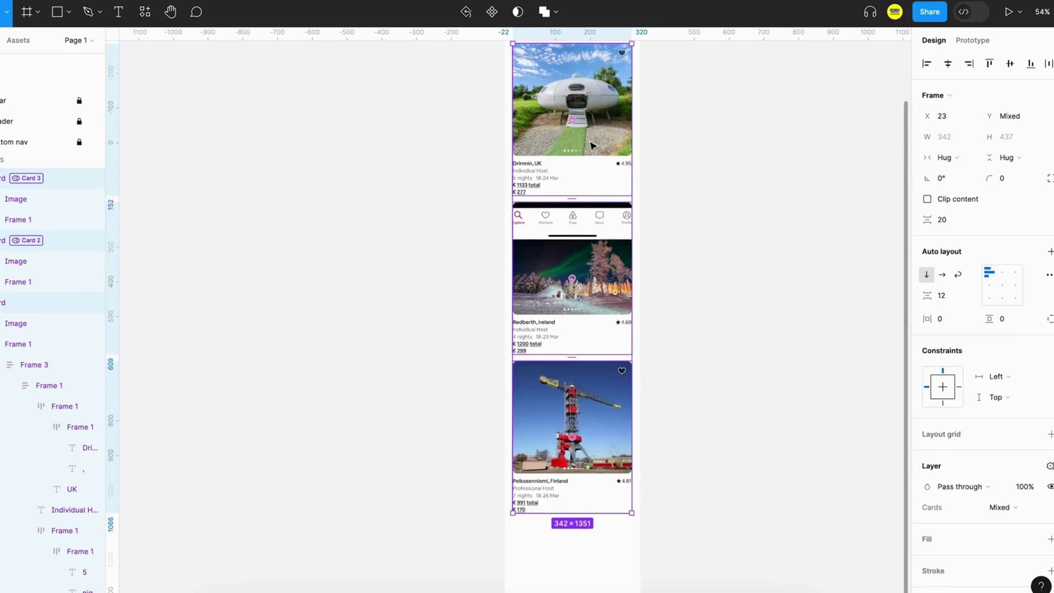
{"action": "key", "text": "ctrl+g"}
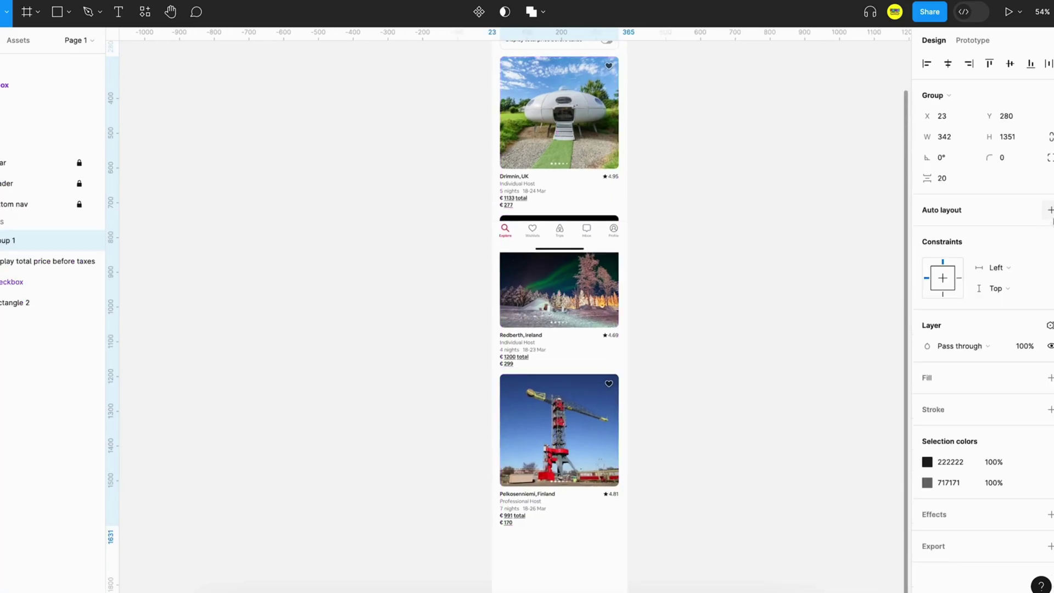
{"action": "key", "text": "shift+a"}
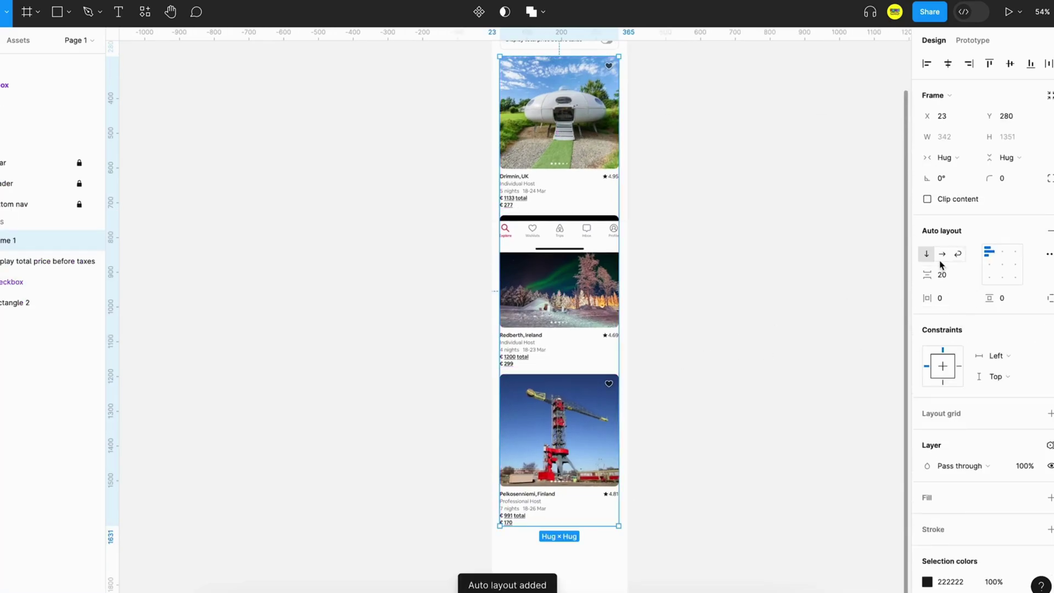
{"action": "scroll", "coordinate": [669, 333], "scroll_direction": "down", "scroll_amount": 3}
Preview the Home frame's Flow 1 prototype, scroll its listings, and close the preview
{"action": "left_click", "coordinate": [609, 116]}
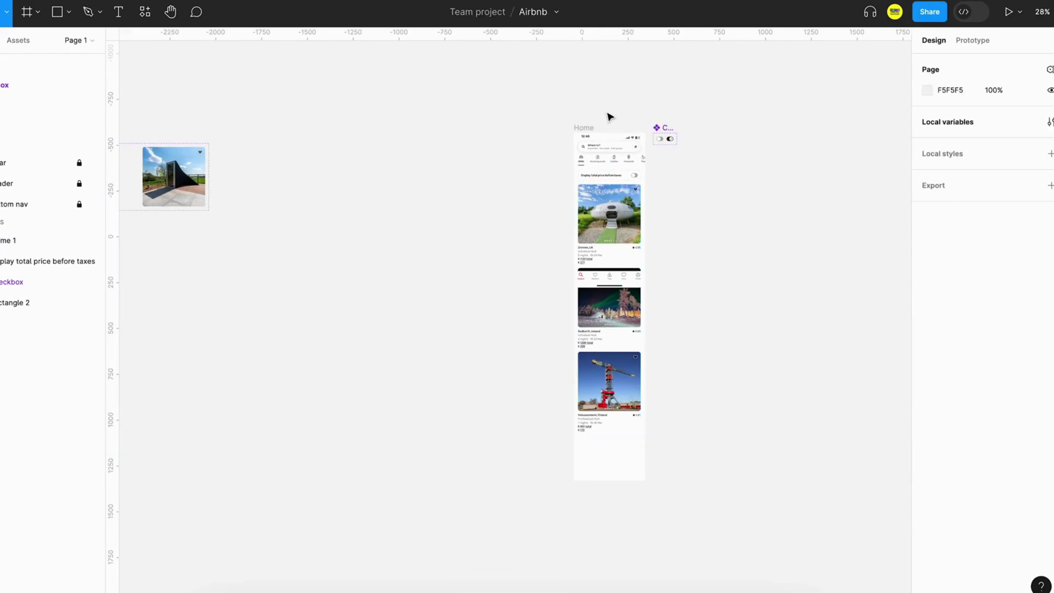
{"action": "left_click", "coordinate": [608, 134]}
{"action": "left_click", "coordinate": [972, 43]}
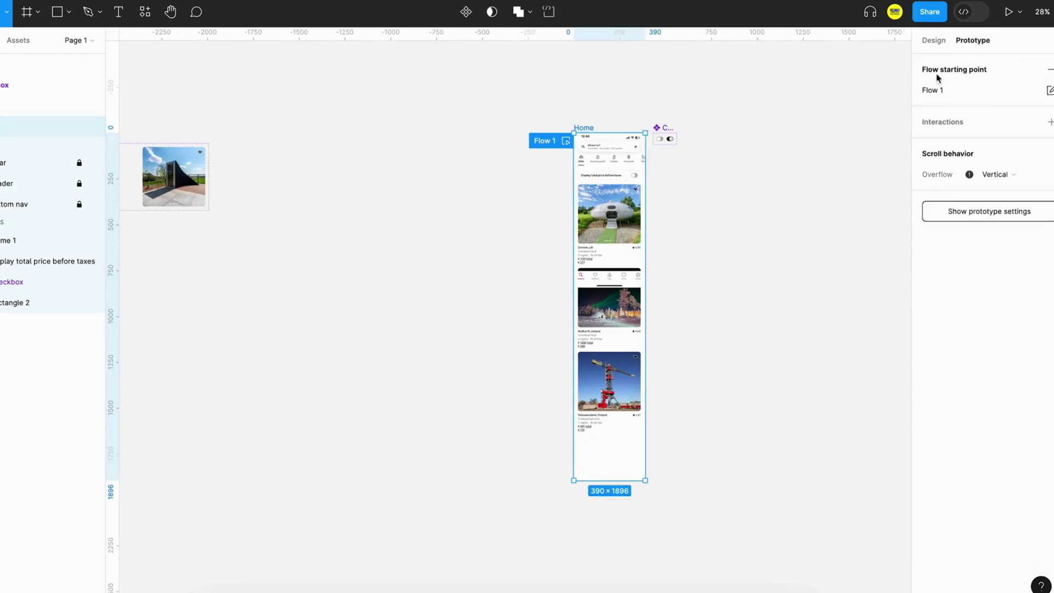
{"action": "left_click", "coordinate": [566, 141]}
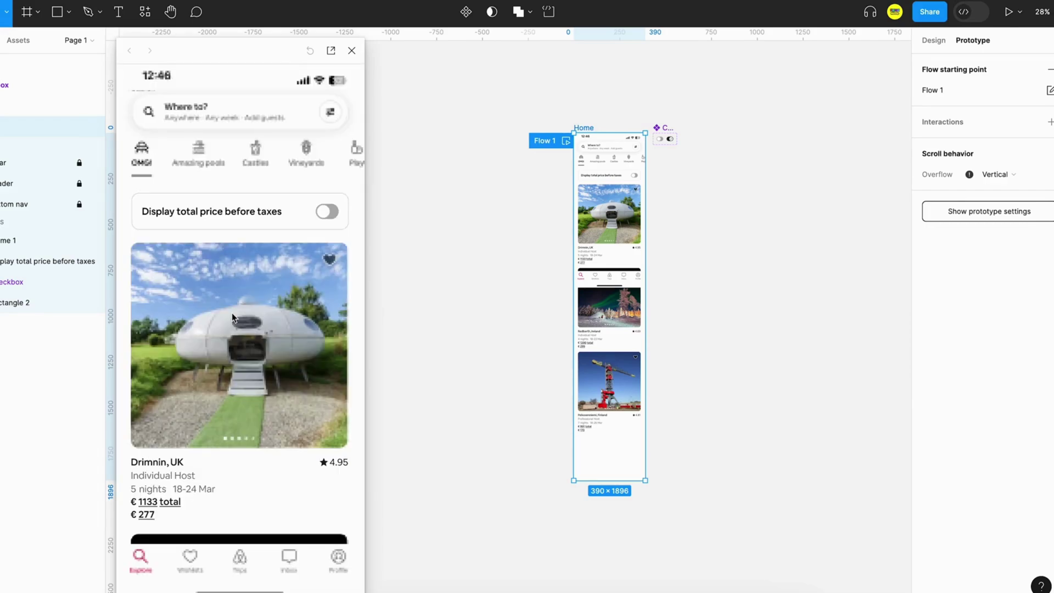
{"action": "scroll", "coordinate": [231, 312], "scroll_direction": "down", "scroll_amount": 10}
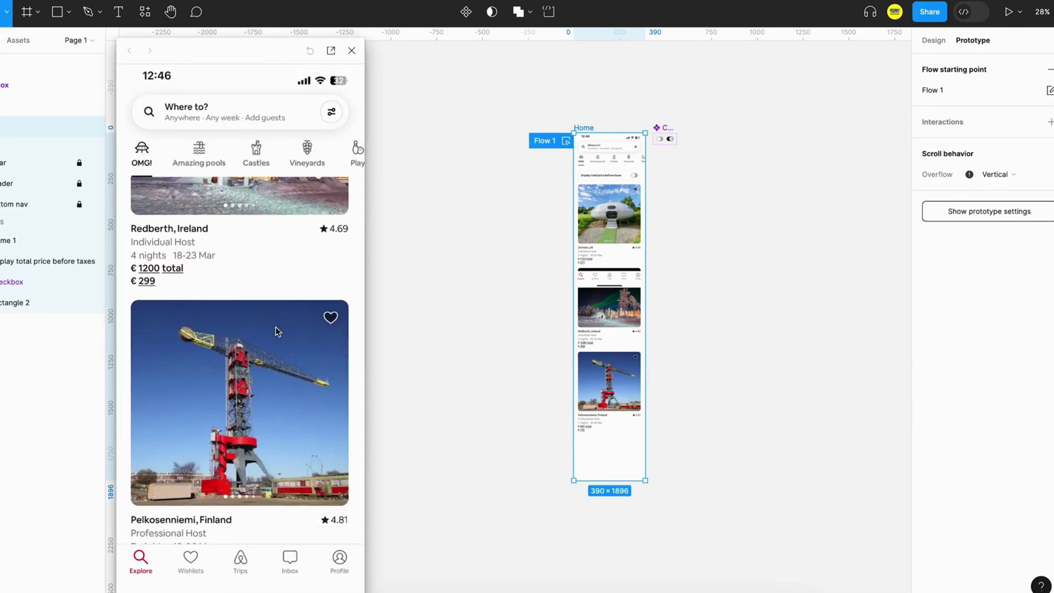
{"action": "left_click", "coordinate": [351, 53]}
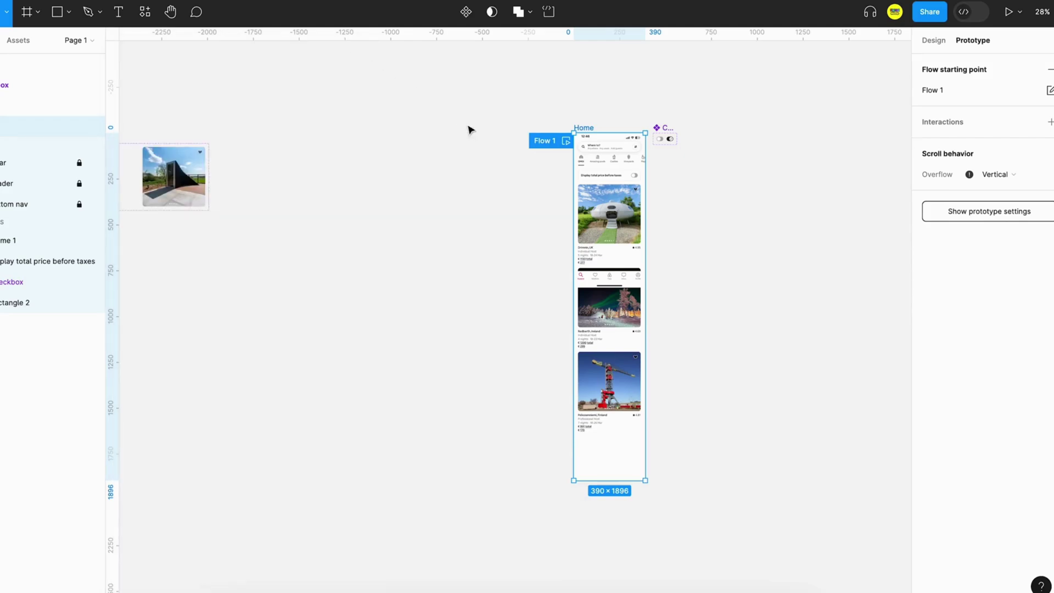
Deselect the Home frame and scroll the canvas to review the three-card Home screen
{"action": "left_click", "coordinate": [558, 120]}
{"action": "scroll", "coordinate": [479, 81], "scroll_direction": "up", "scroll_amount": 5}
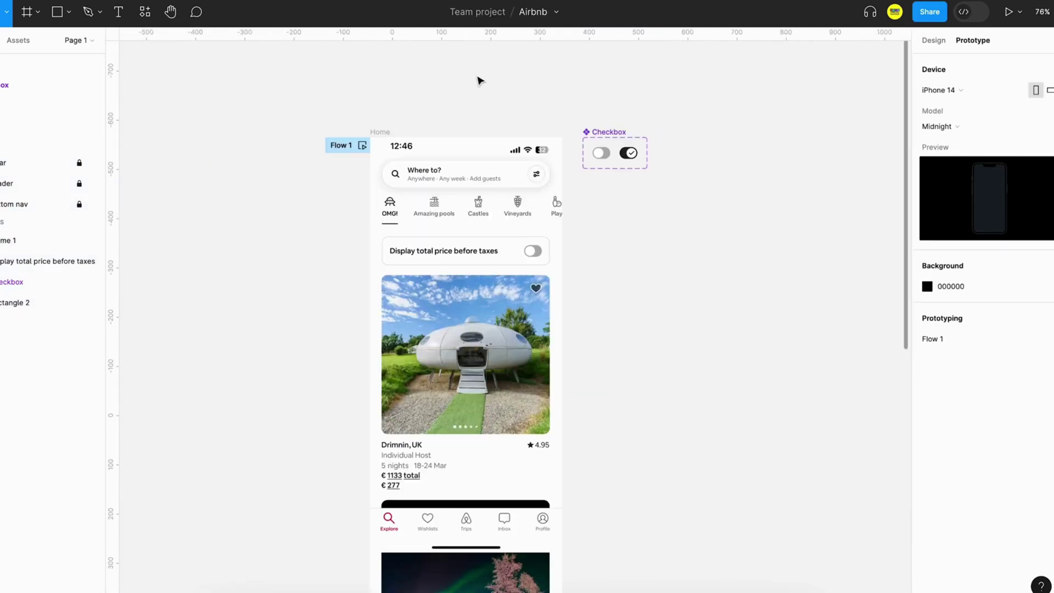
{"action": "scroll", "coordinate": [479, 81], "scroll_direction": "up", "scroll_amount": 2}
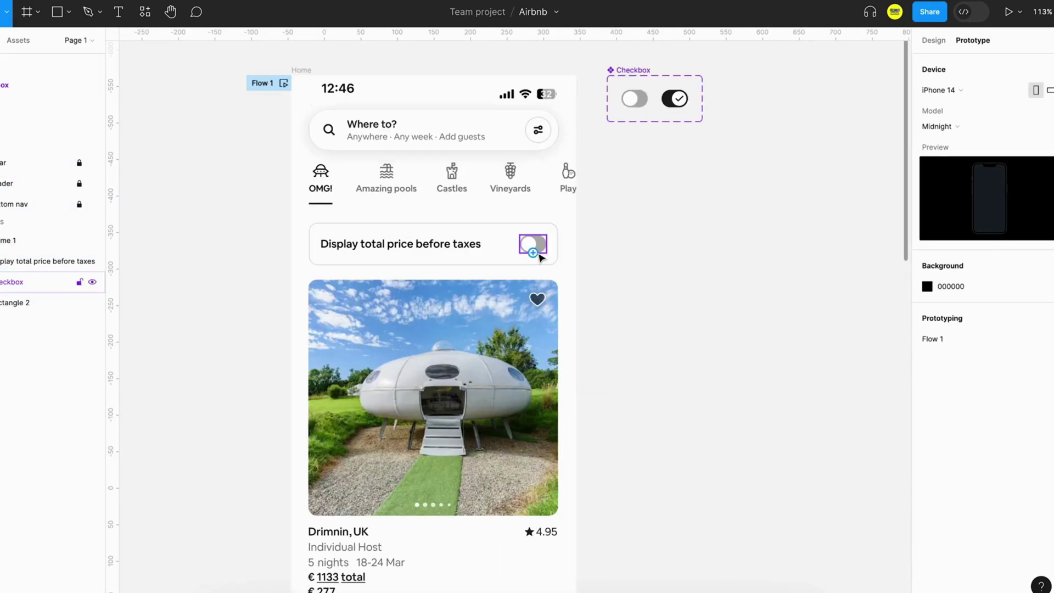
{"action": "scroll", "coordinate": [522, 456], "scroll_direction": "down", "scroll_amount": 3}
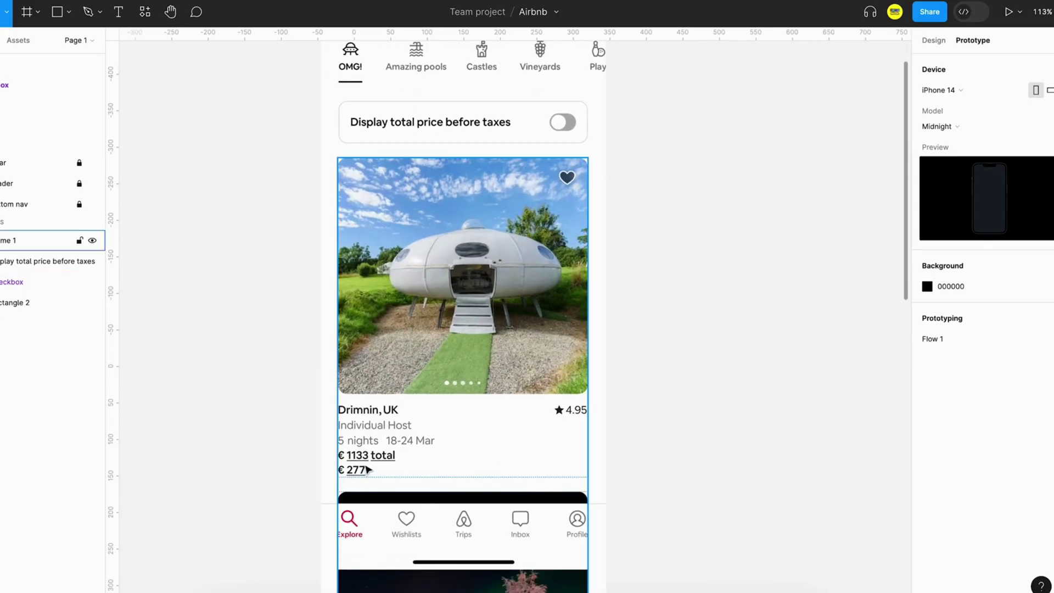
{"action": "scroll", "coordinate": [367, 470], "scroll_direction": "down", "scroll_amount": 5}
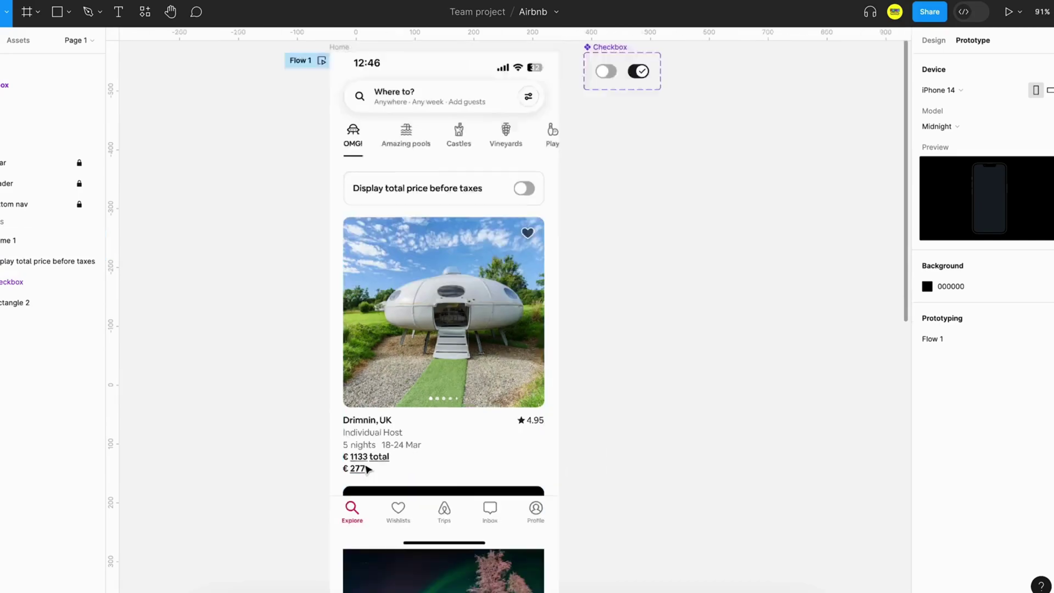
{"action": "scroll", "coordinate": [379, 478], "scroll_direction": "up", "scroll_amount": 3}
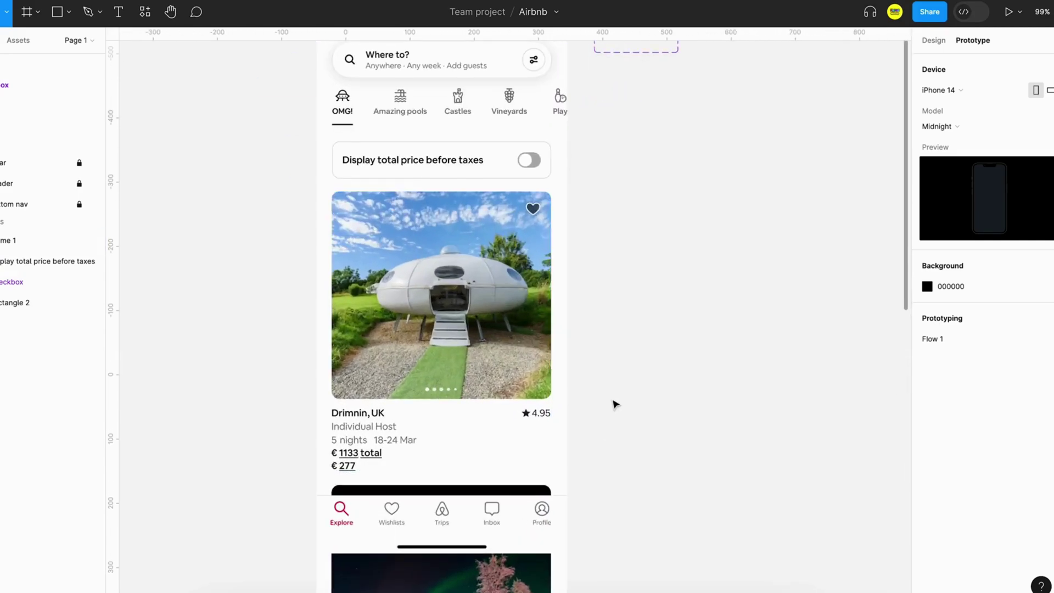
Create a new variable collection named 'UI control'
{"action": "left_click", "coordinate": [933, 40]}
{"action": "left_click", "coordinate": [1049, 122]}
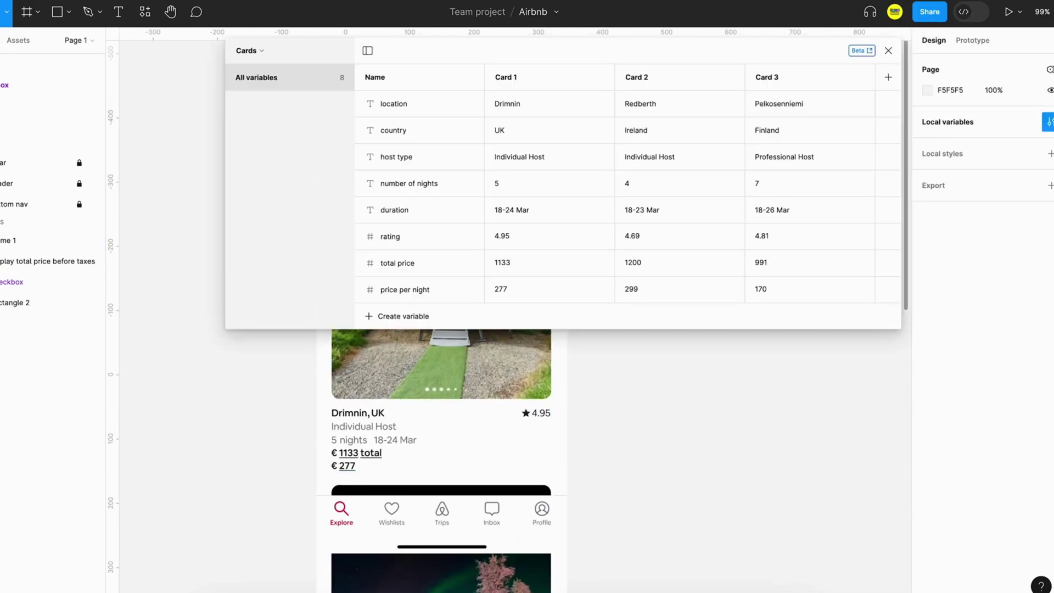
{"action": "left_click", "coordinate": [280, 51]}
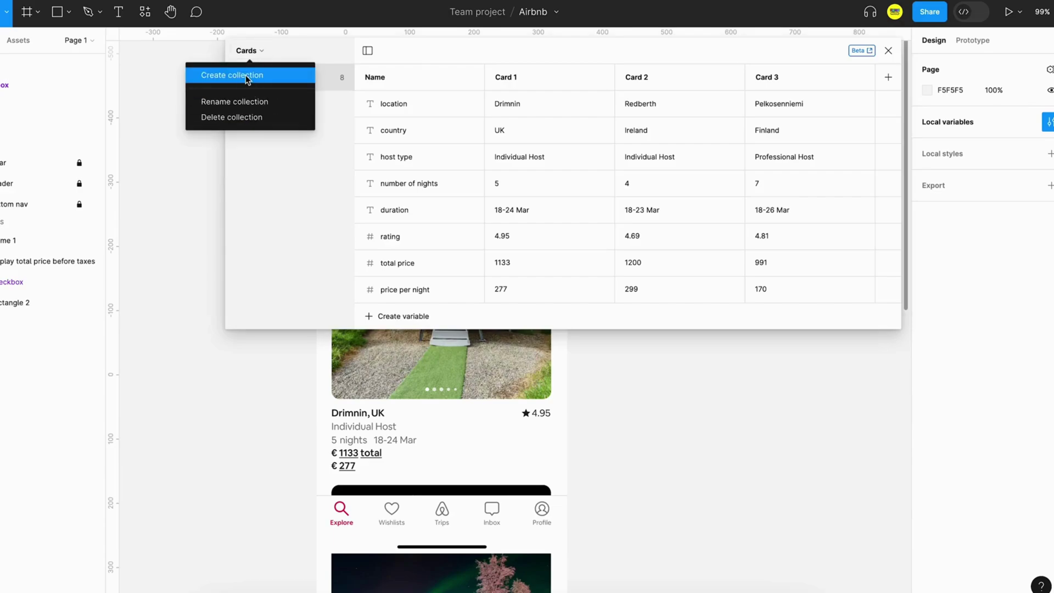
{"action": "left_click", "coordinate": [257, 73]}
{"action": "type", "text": "u"}
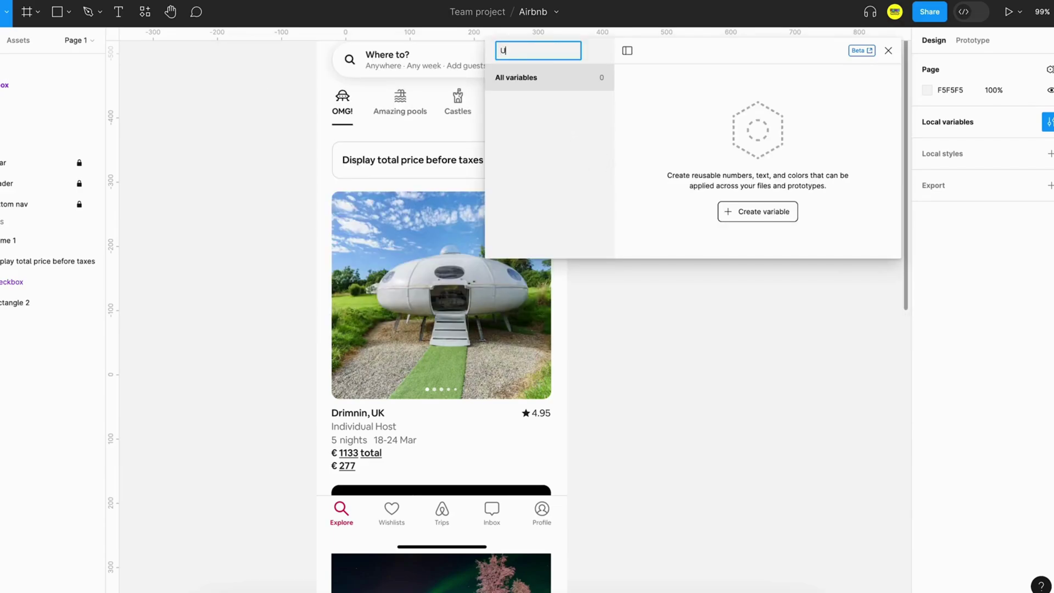
{"action": "type", "text": "I control"}
{"action": "key", "text": "Return"}
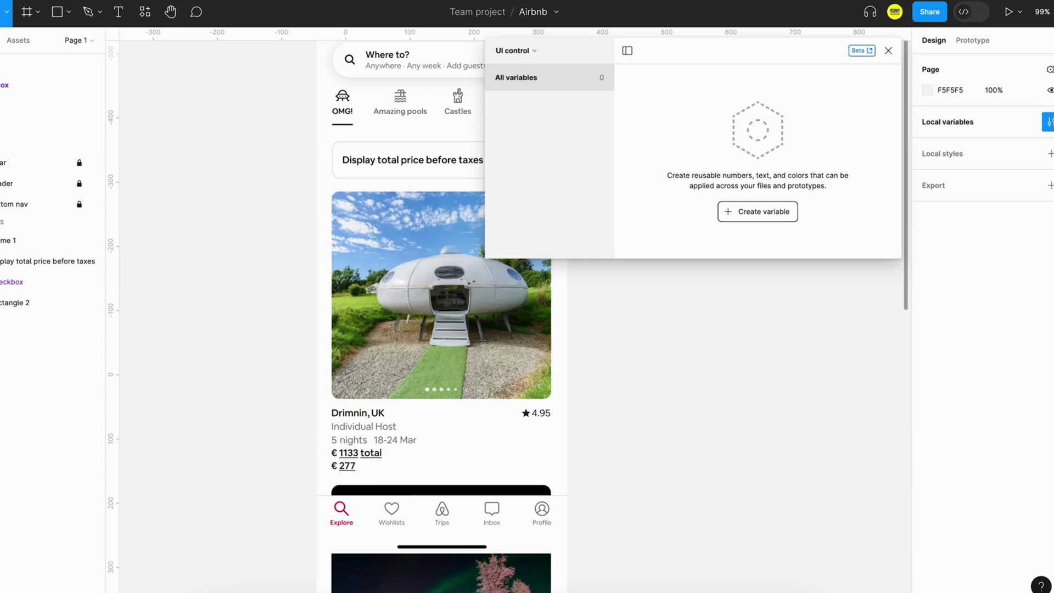
Add a Boolean variable 'show price per night' set to True
{"action": "left_click", "coordinate": [761, 214]}
{"action": "left_click", "coordinate": [735, 268]}
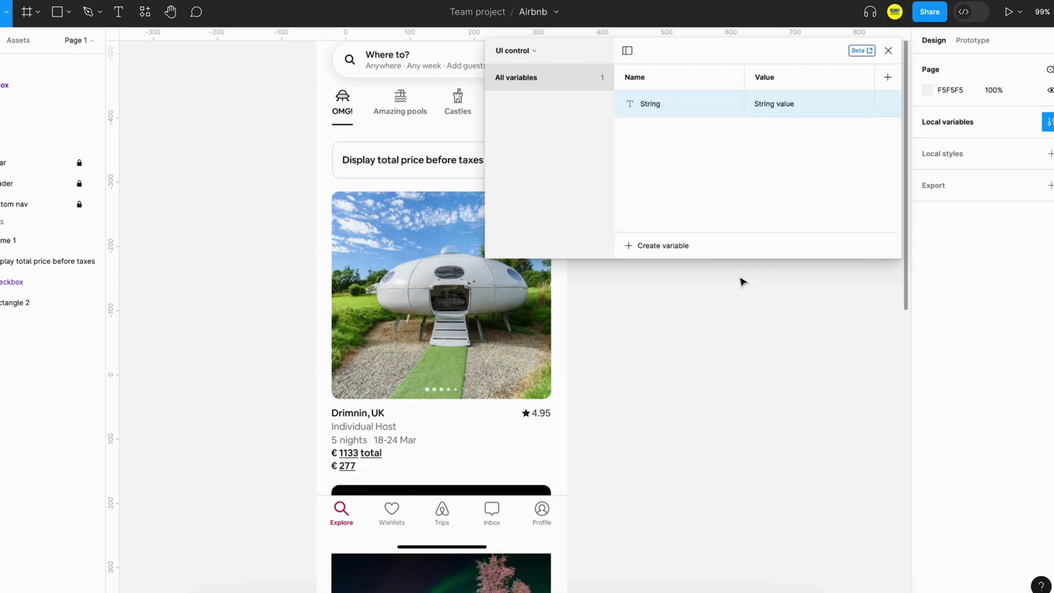
{"action": "key", "text": "ctrl+z"}
{"action": "left_click", "coordinate": [759, 214]}
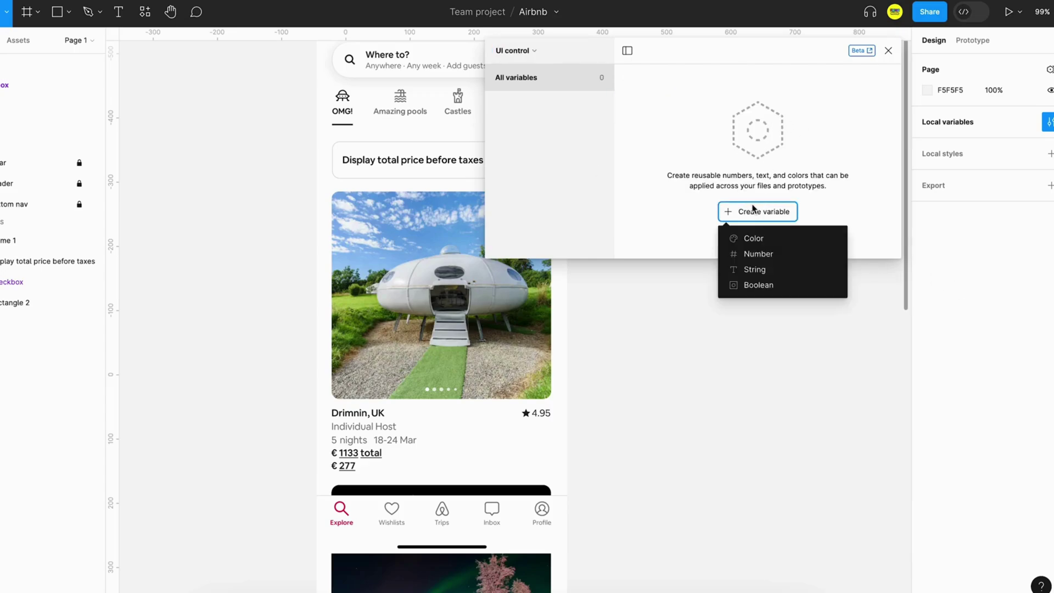
{"action": "left_click", "coordinate": [736, 287]}
{"action": "type", "text": "show"}
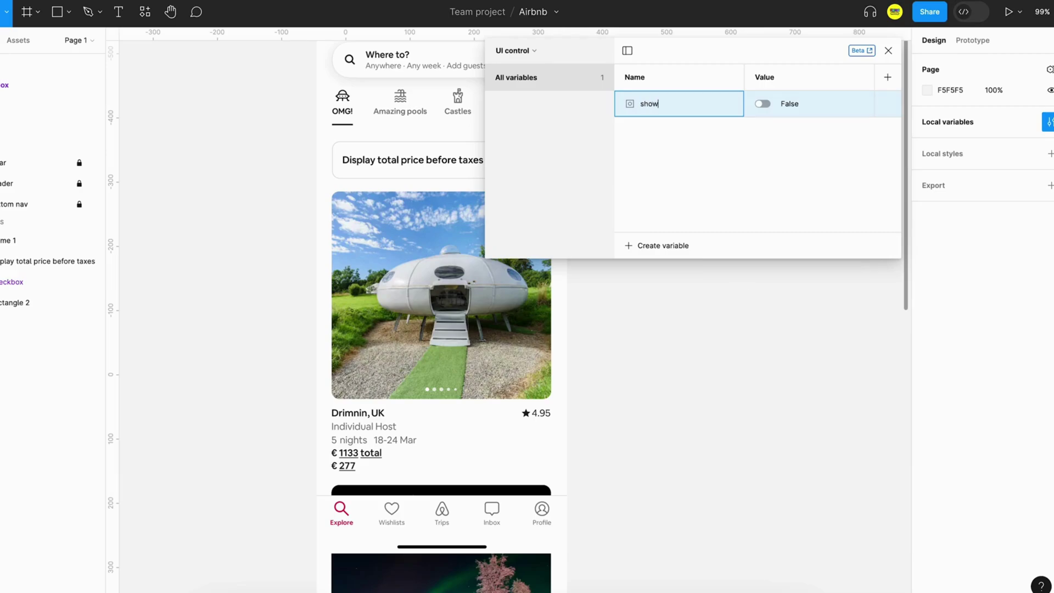
{"action": "type", "text": " price per night"}
{"action": "key", "text": "Return"}
{"action": "left_click", "coordinate": [762, 104]}
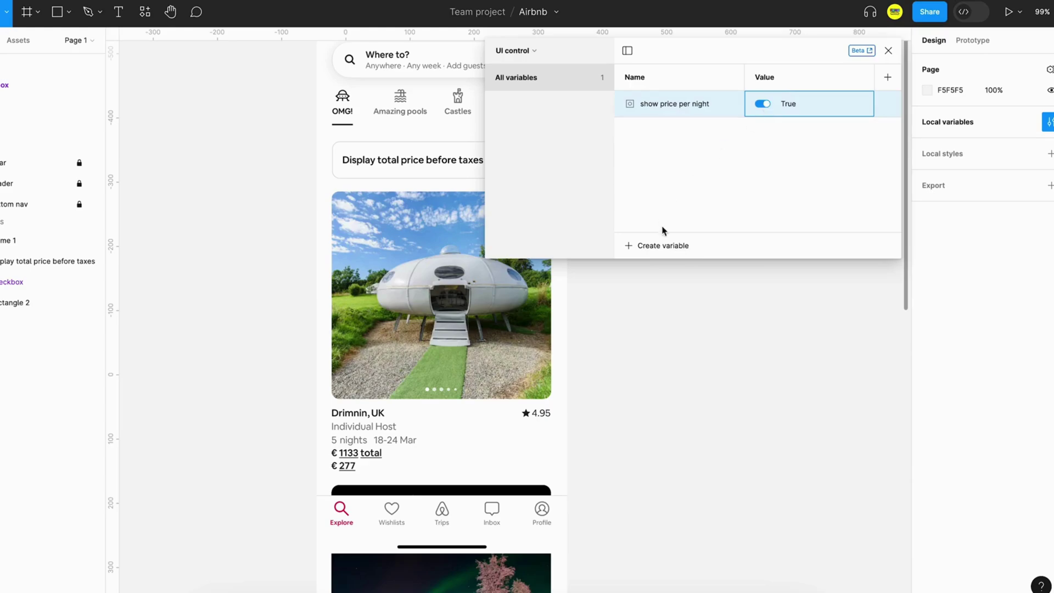
Add a second Boolean variable named 'show total', left False
{"action": "left_click", "coordinate": [665, 245]}
{"action": "left_click", "coordinate": [661, 318]}
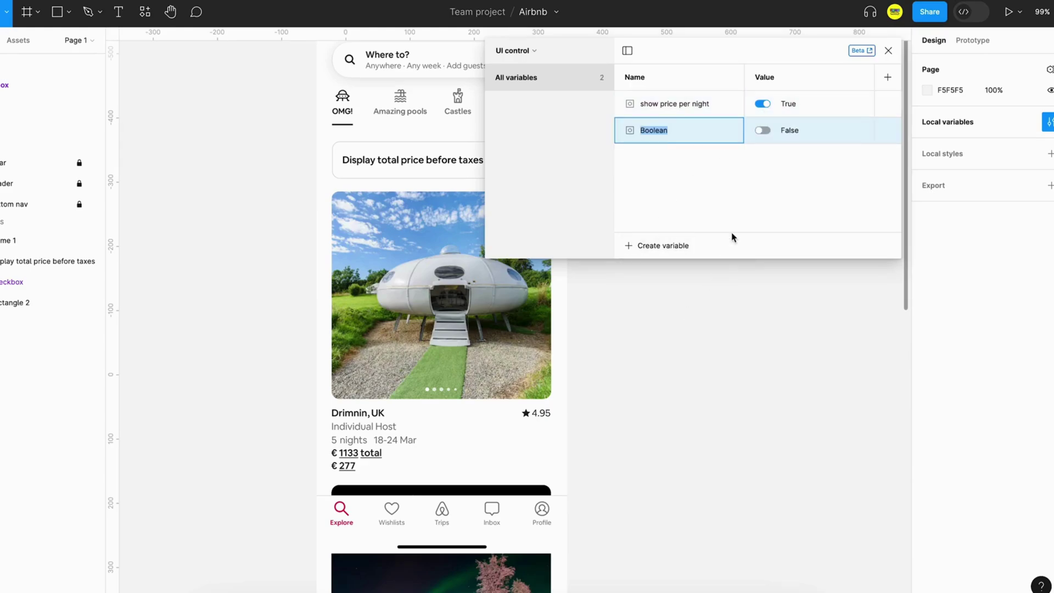
{"action": "type", "text": "show total"}
{"action": "key", "text": "Return"}
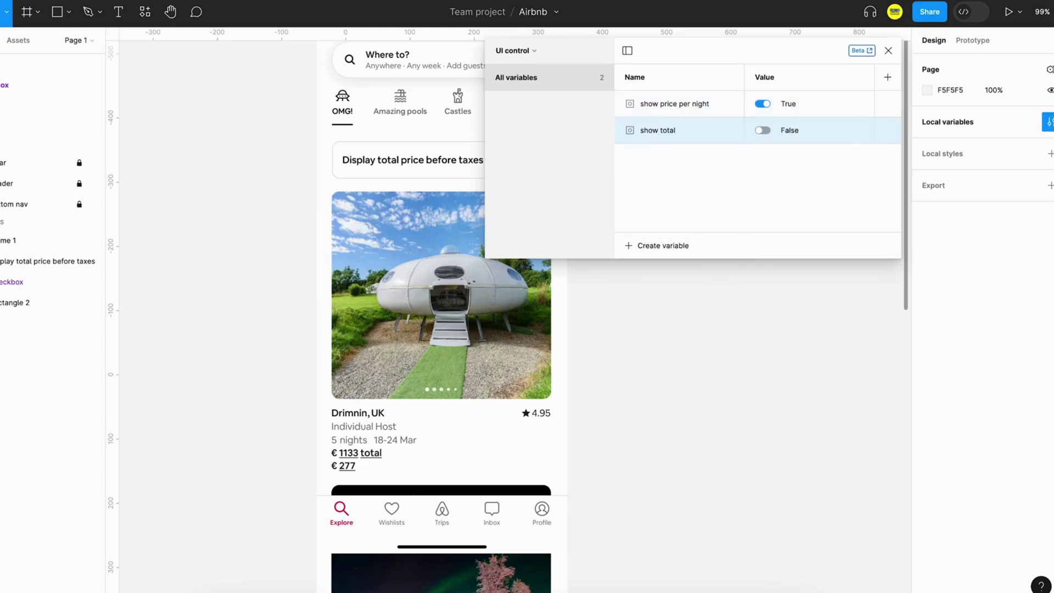
Bind the Drimnin card's € 1133 total-price row visibility to show total
{"action": "left_click", "coordinate": [888, 50]}
{"action": "left_click", "coordinate": [370, 461]}
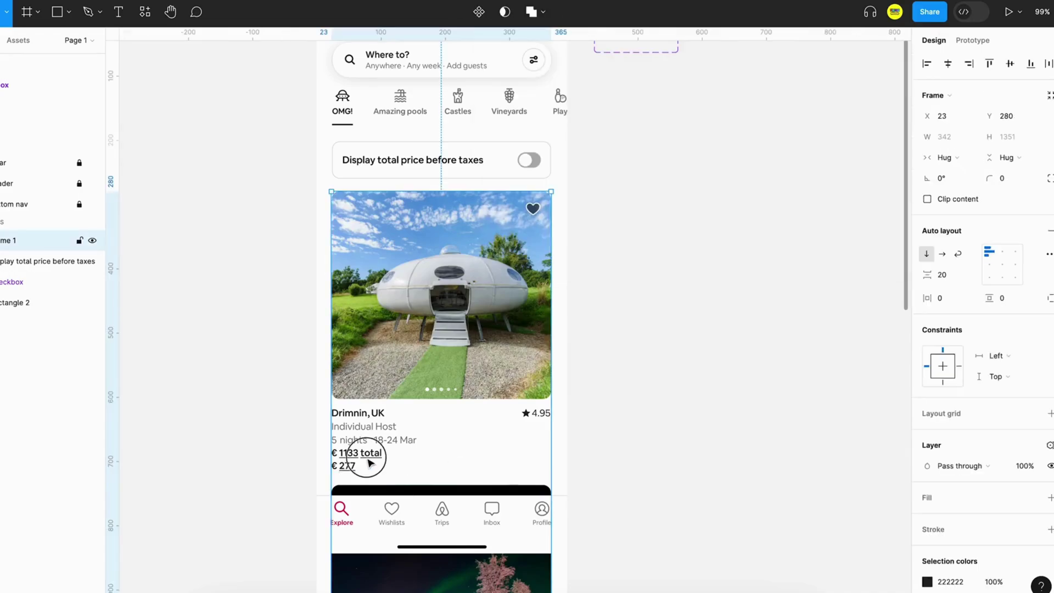
{"action": "double_click", "coordinate": [371, 461]}
{"action": "double_click", "coordinate": [377, 457]}
{"action": "double_click", "coordinate": [380, 457]}
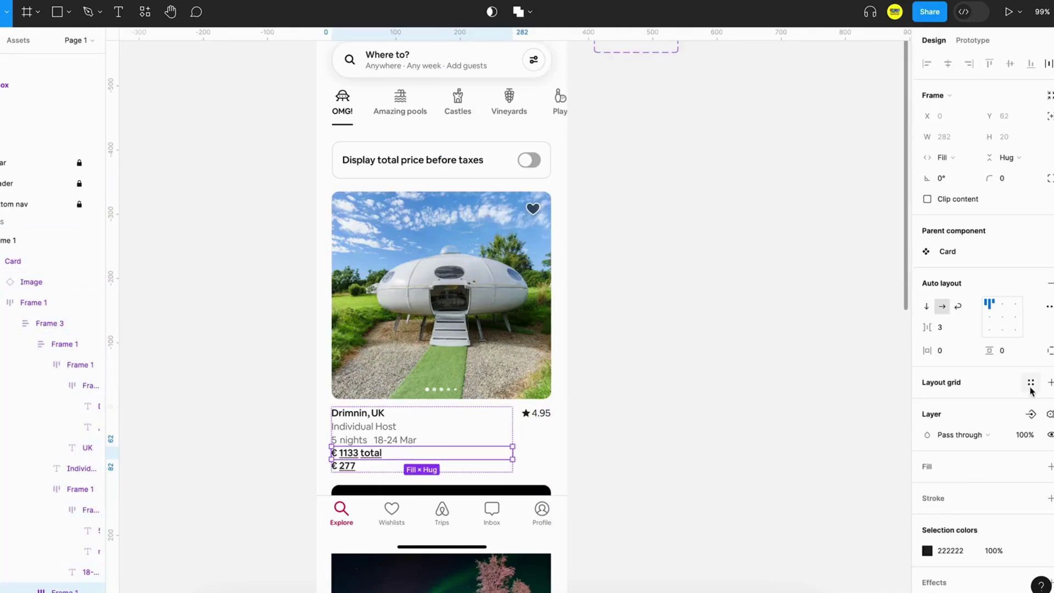
{"action": "left_click", "coordinate": [1049, 435]}
{"action": "left_click", "coordinate": [955, 535]}
Bind the € 277 per-night price row's visibility to show price per night
{"action": "scroll", "coordinate": [423, 142], "scroll_direction": "down", "scroll_amount": 5}
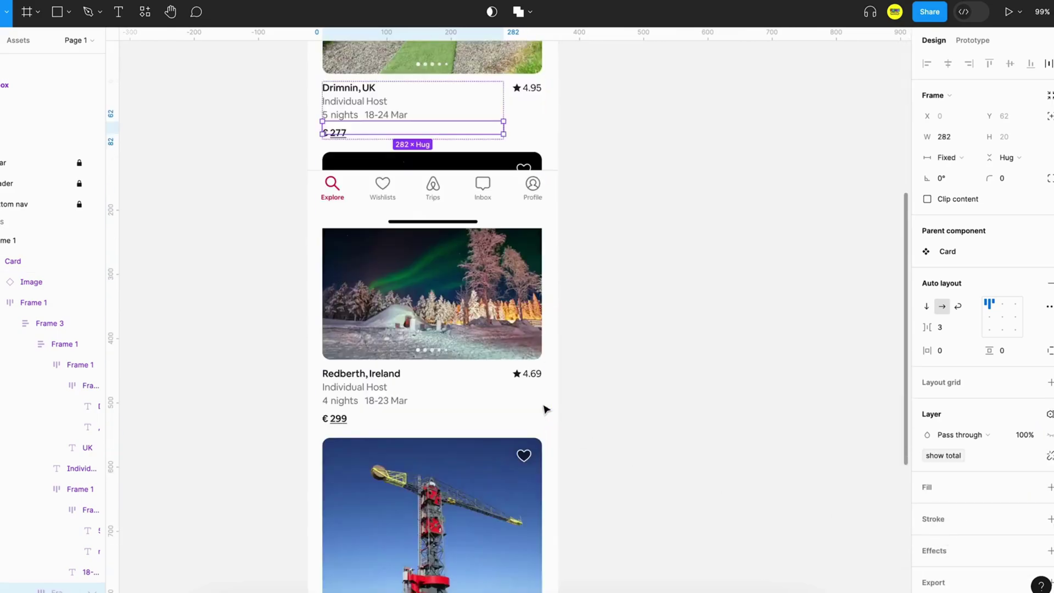
{"action": "scroll", "coordinate": [422, 143], "scroll_direction": "up", "scroll_amount": 5, "text": "ctrl"}
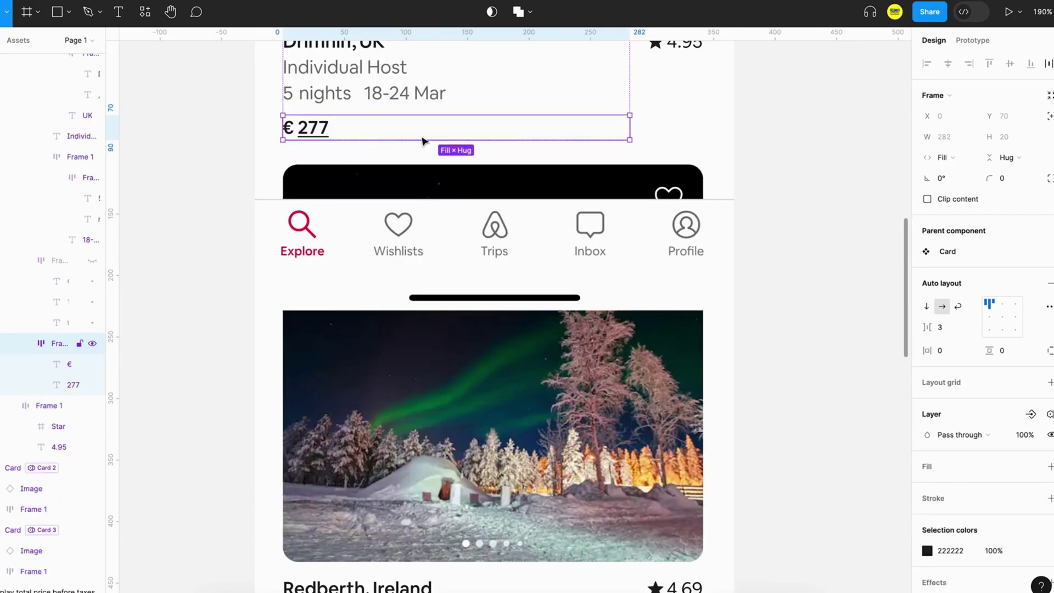
{"action": "left_click", "coordinate": [1048, 435]}
{"action": "left_click", "coordinate": [966, 515]}
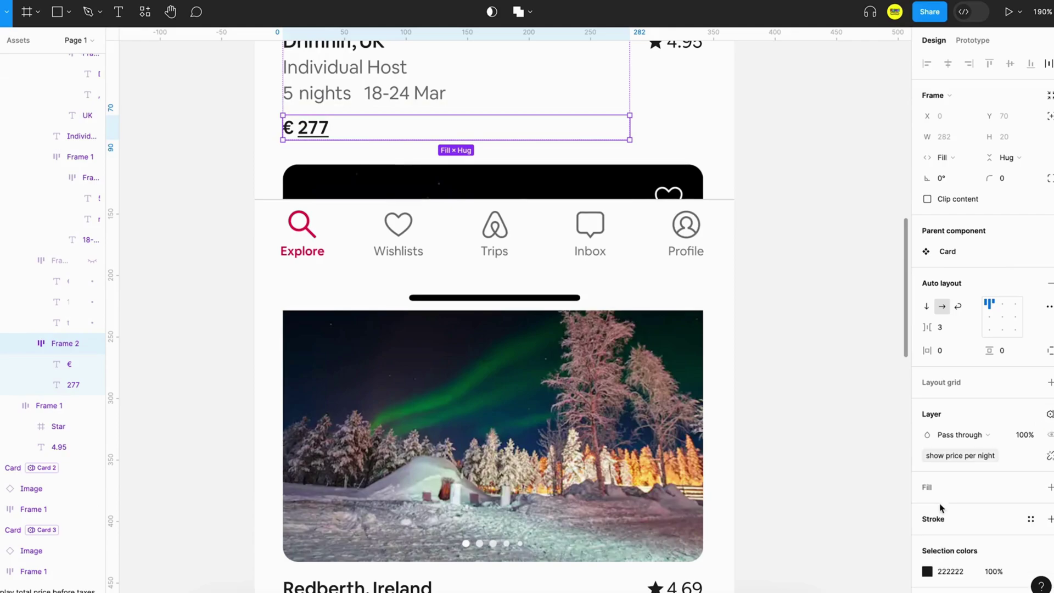
{"action": "scroll", "coordinate": [614, 393], "scroll_direction": "down", "scroll_amount": 5}
{"action": "scroll", "coordinate": [596, 166], "scroll_direction": "down", "scroll_amount": 5, "text": "ctrl"}
{"action": "left_click", "coordinate": [596, 165]}
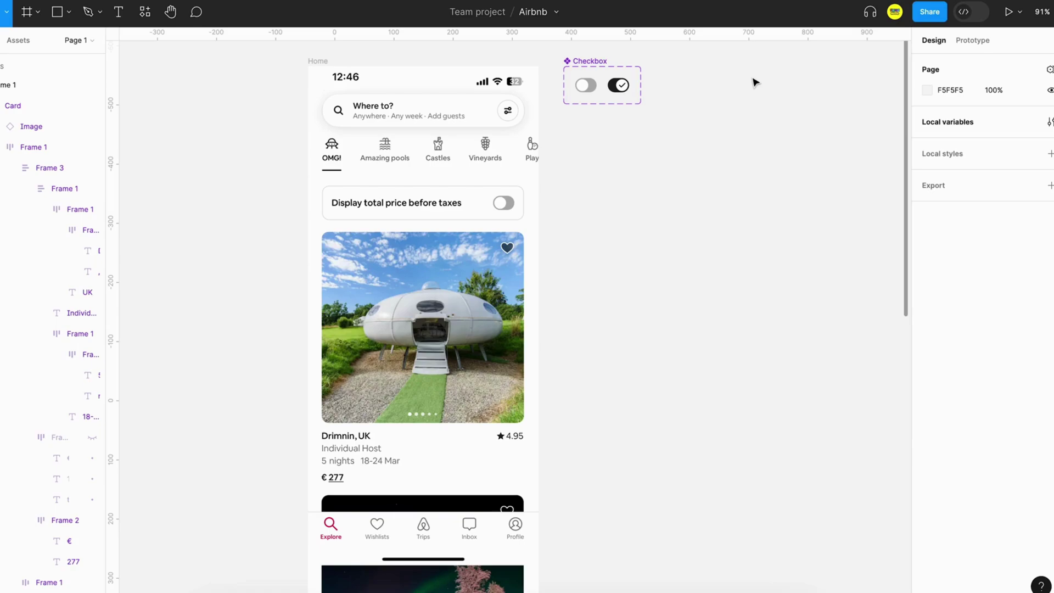
Connect the unchecked Checkbox variant to the checked variant as an on-tap interaction
{"action": "scroll", "coordinate": [658, 86], "scroll_direction": "up", "scroll_amount": 5, "text": "ctrl"}
{"action": "left_click", "coordinate": [586, 85]}
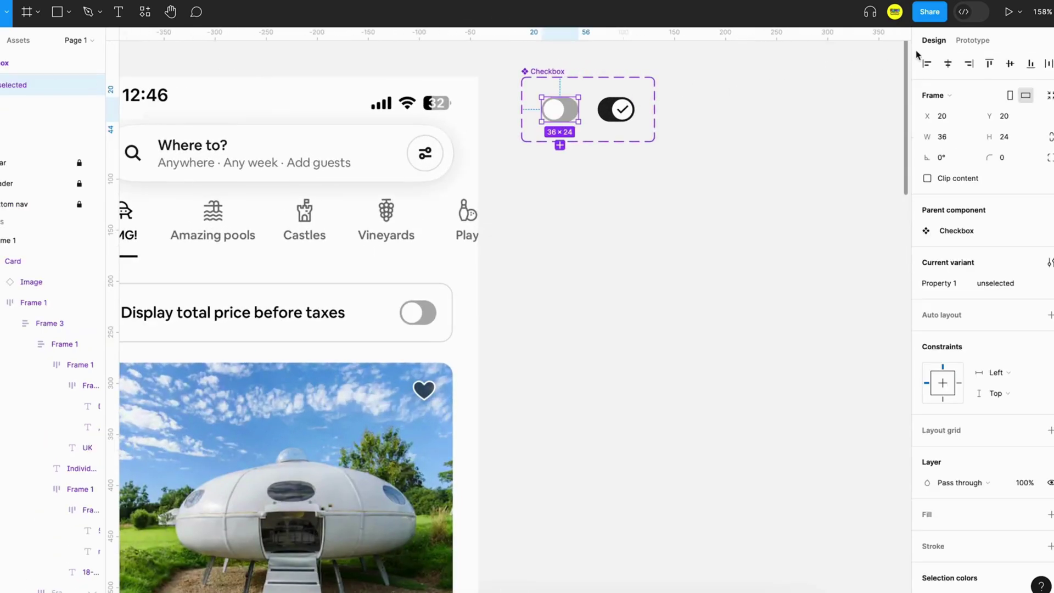
{"action": "key", "text": "shift+e"}
{"action": "scroll", "coordinate": [564, 64], "scroll_direction": "up", "scroll_amount": 3, "text": "ctrl"}
{"action": "left_click_drag", "start_coordinate": [588, 135], "coordinate": [625, 137]}
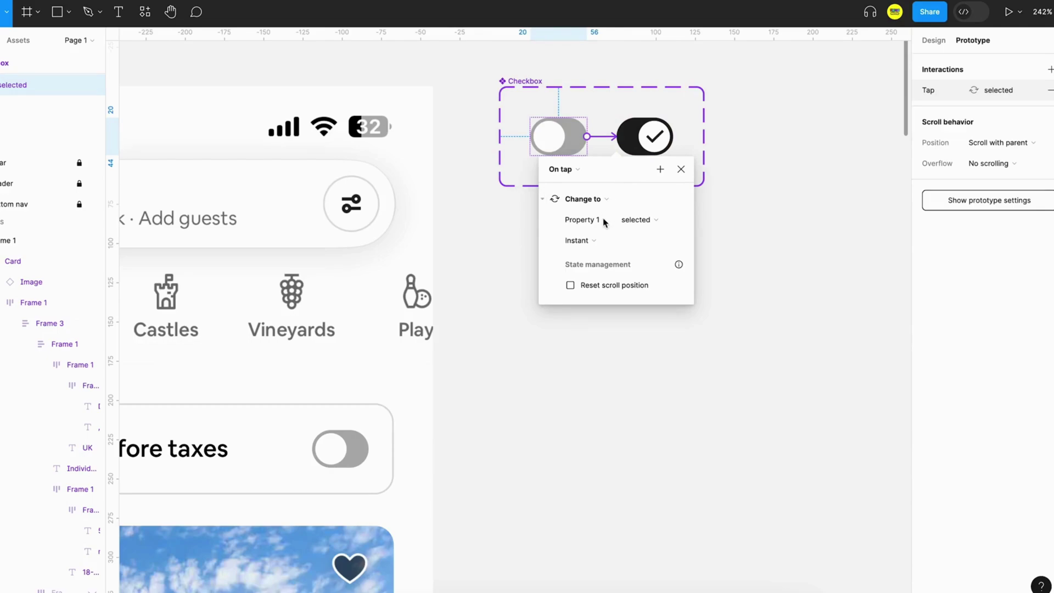
{"action": "left_click", "coordinate": [543, 199]}
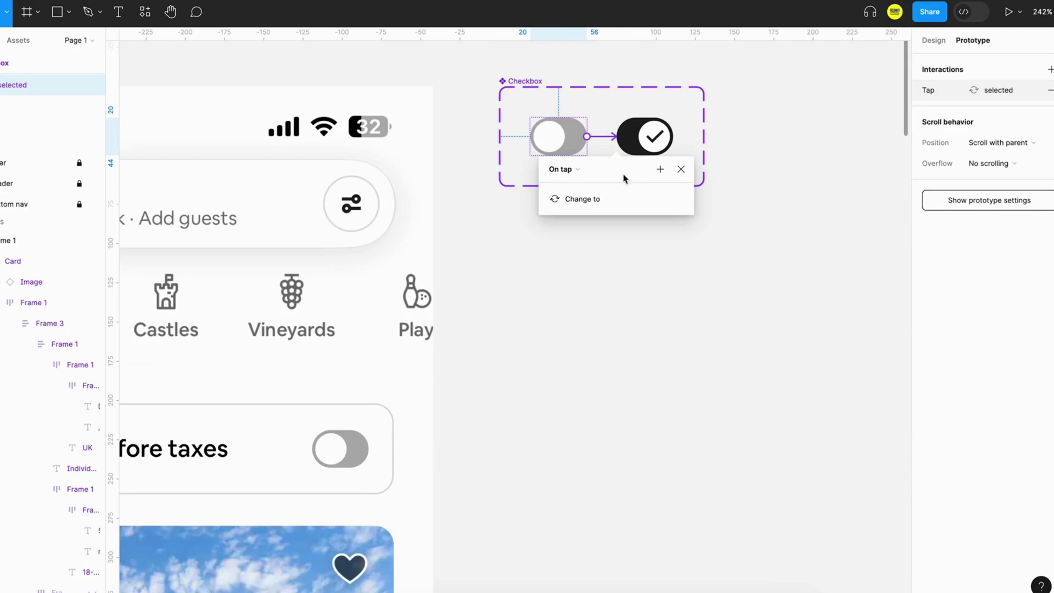
Add a Set variable action setting show price per night to false
{"action": "left_click", "coordinate": [660, 169]}
{"action": "left_click", "coordinate": [675, 253]}
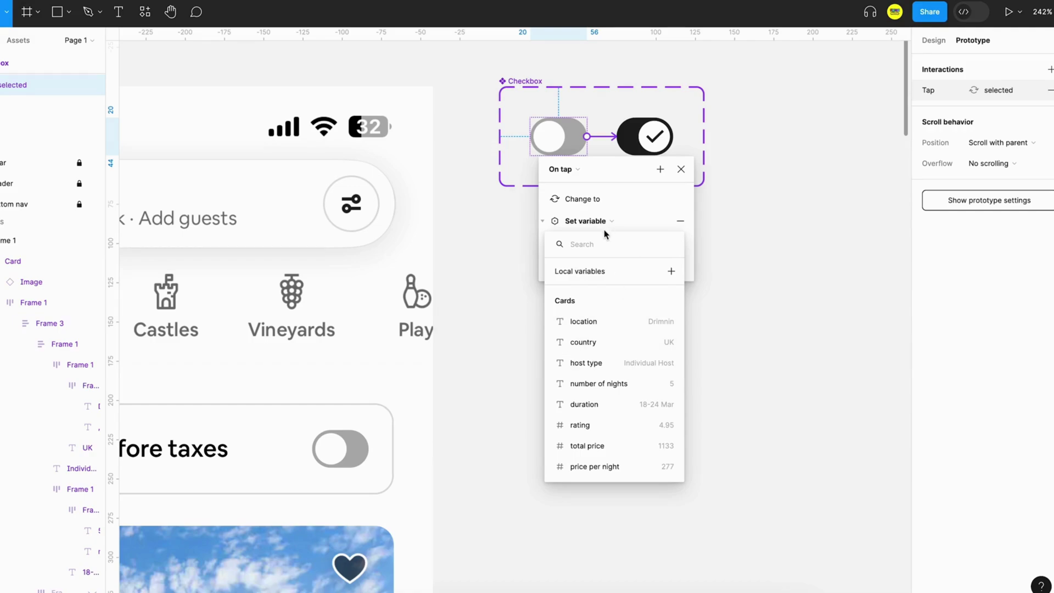
{"action": "type", "text": "show"}
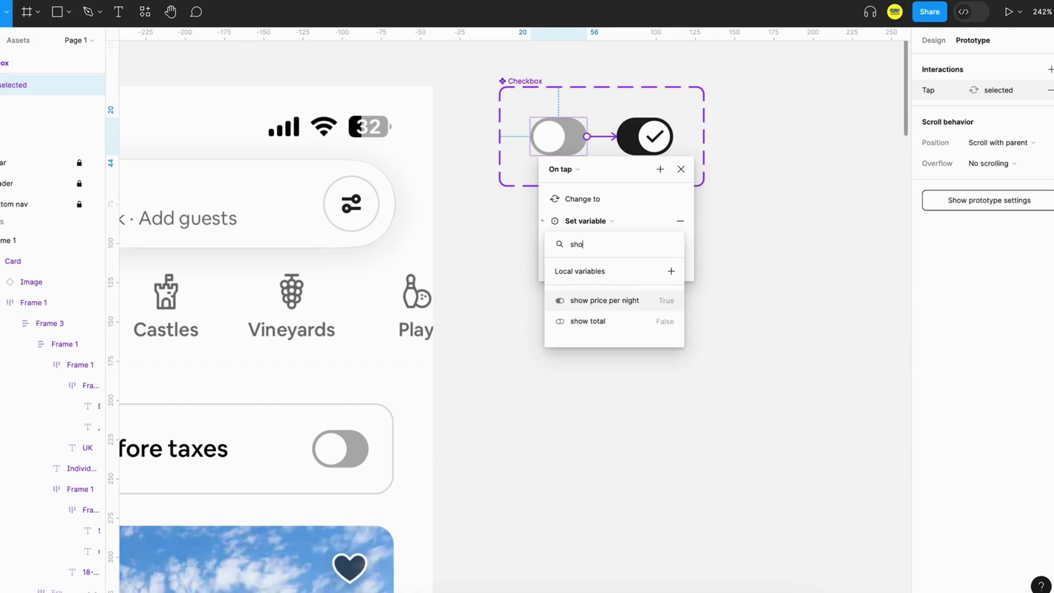
{"action": "key", "text": "Return"}
{"action": "type", "text": "false"}
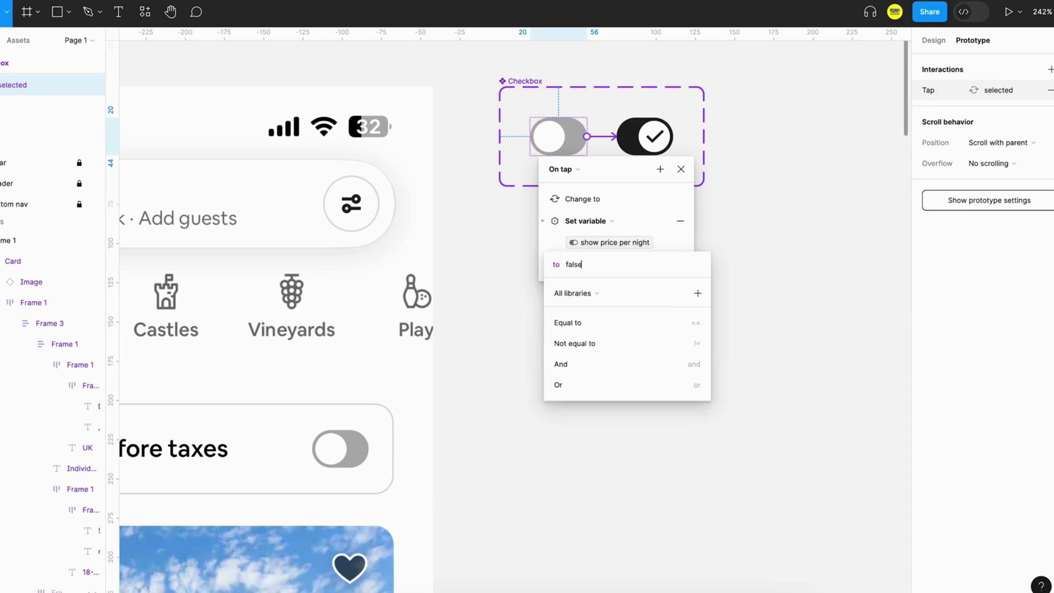
{"action": "key", "text": "Return"}
Add a second Set variable action for show total, setting it to true
{"action": "left_click", "coordinate": [659, 169]}
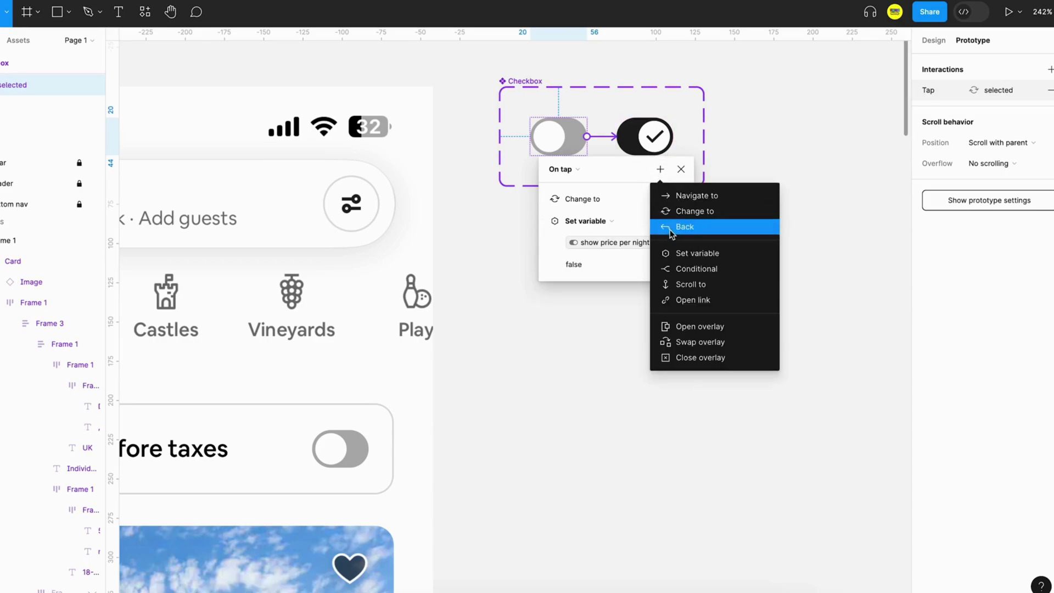
{"action": "left_click", "coordinate": [675, 254]}
{"action": "type", "text": "so"}
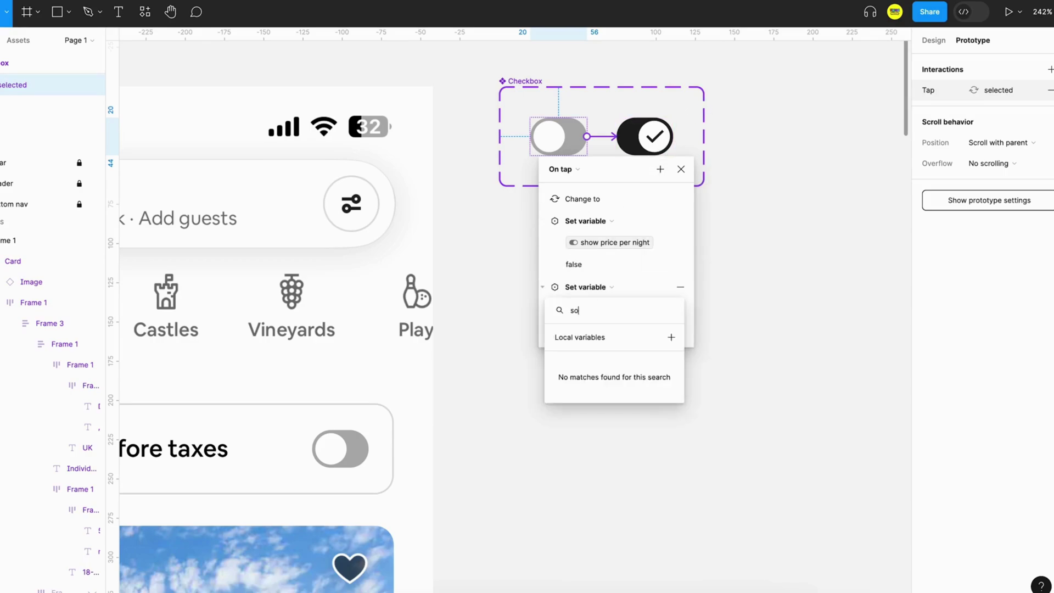
{"action": "key", "text": "BackSpace"}
{"action": "key", "text": "BackSpace"}
{"action": "type", "text": "how"}
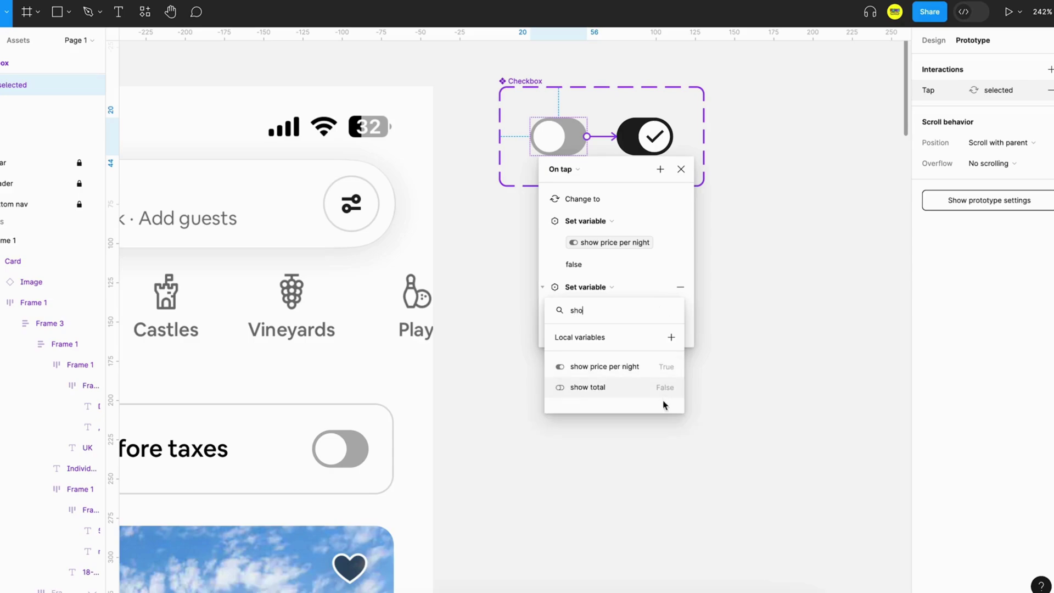
{"action": "left_click", "coordinate": [623, 384]}
{"action": "type", "text": "trie"}
{"action": "key", "text": "BackSpace"}
{"action": "key", "text": "BackSpace"}
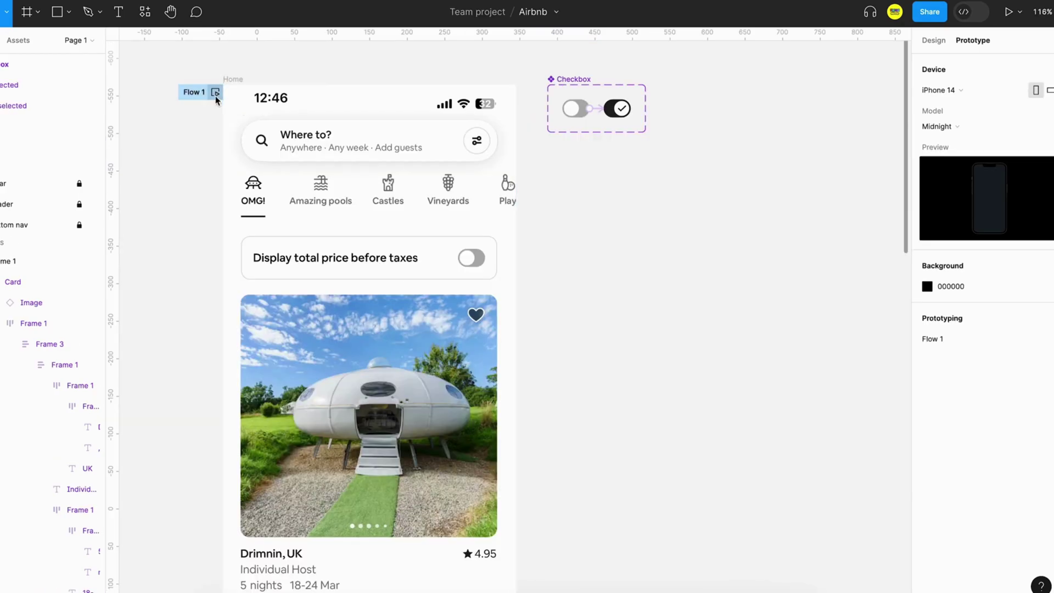
Run the Flow 1 preview, switch on the price toggle, and scroll to confirm € 1133 total
{"action": "left_click", "coordinate": [215, 96]}
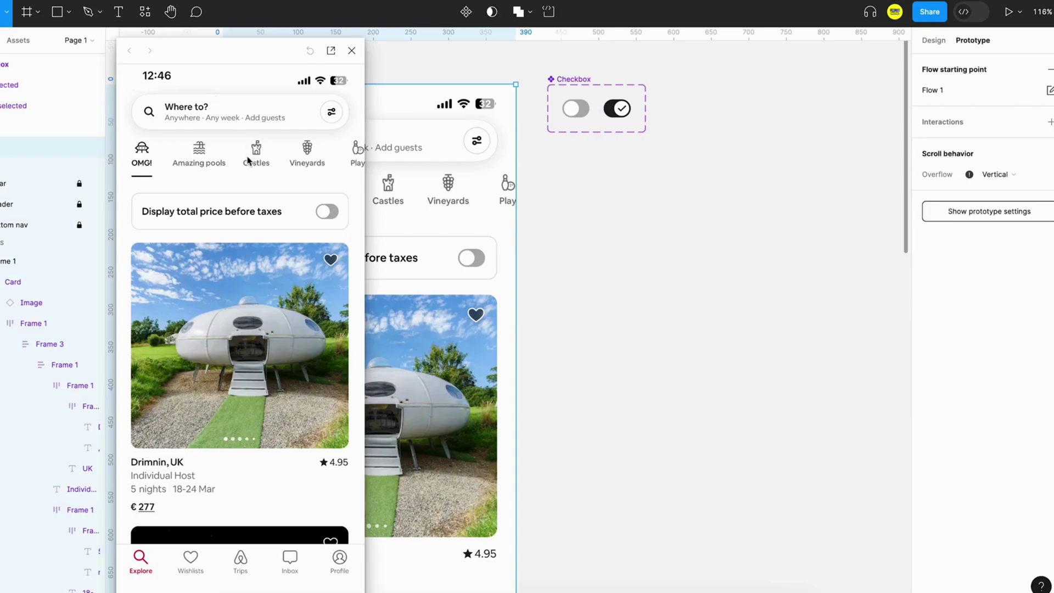
{"action": "left_click", "coordinate": [328, 214]}
{"action": "scroll", "coordinate": [154, 494], "scroll_direction": "down", "scroll_amount": 8}
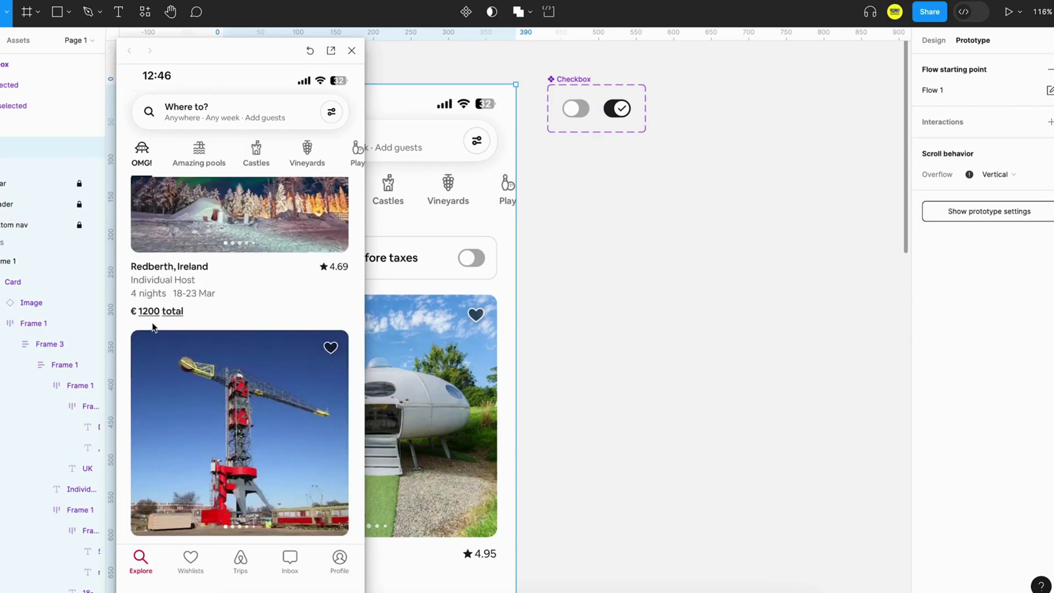
{"action": "scroll", "coordinate": [164, 318], "scroll_direction": "up", "scroll_amount": 7}
{"action": "scroll", "coordinate": [164, 312], "scroll_direction": "down", "scroll_amount": 5}
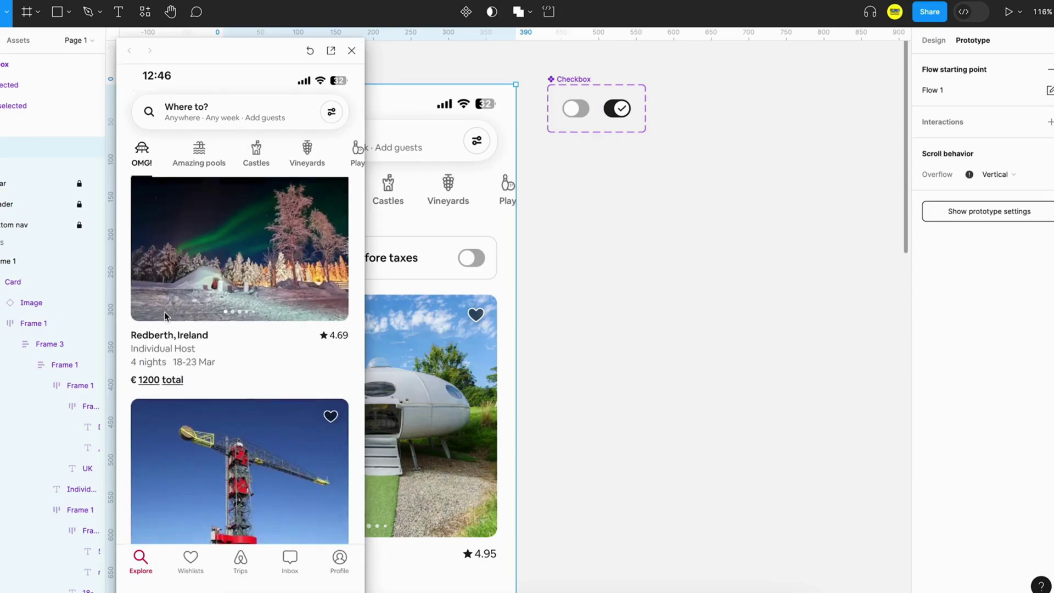
{"action": "scroll", "coordinate": [170, 306], "scroll_direction": "up", "scroll_amount": 7}
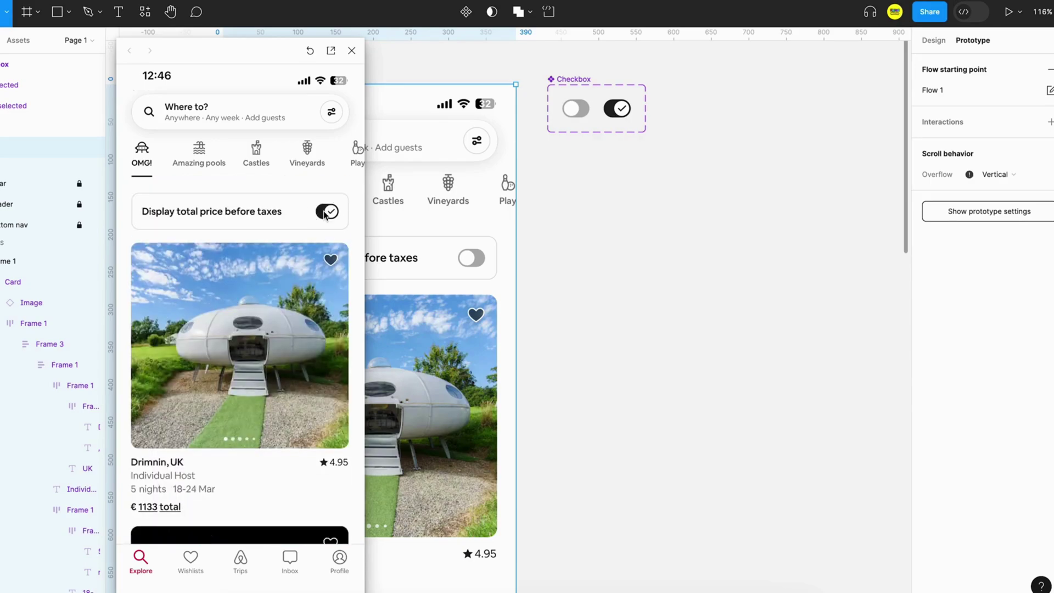
Link the checked toggle variant back to the unchecked variant on tap
{"action": "left_click", "coordinate": [352, 49]}
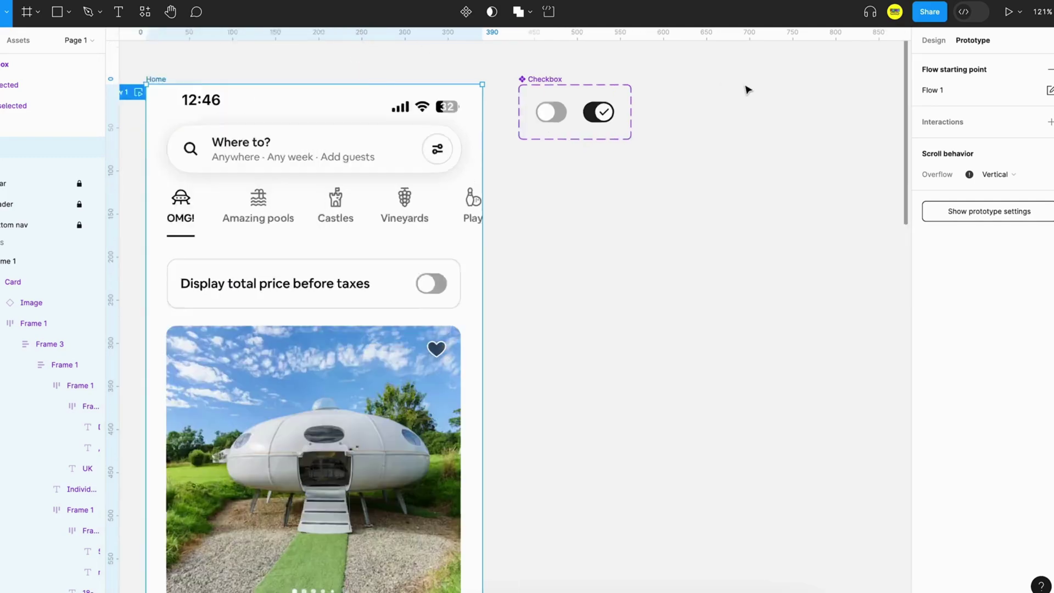
{"action": "scroll", "coordinate": [748, 90], "scroll_direction": "up", "scroll_amount": 5, "text": "ctrl"}
{"action": "key", "text": "Escape"}
{"action": "left_click", "coordinate": [492, 132]}
{"action": "left_click_drag", "start_coordinate": [526, 131], "coordinate": [436, 131]}
{"action": "left_click", "coordinate": [372, 196]}
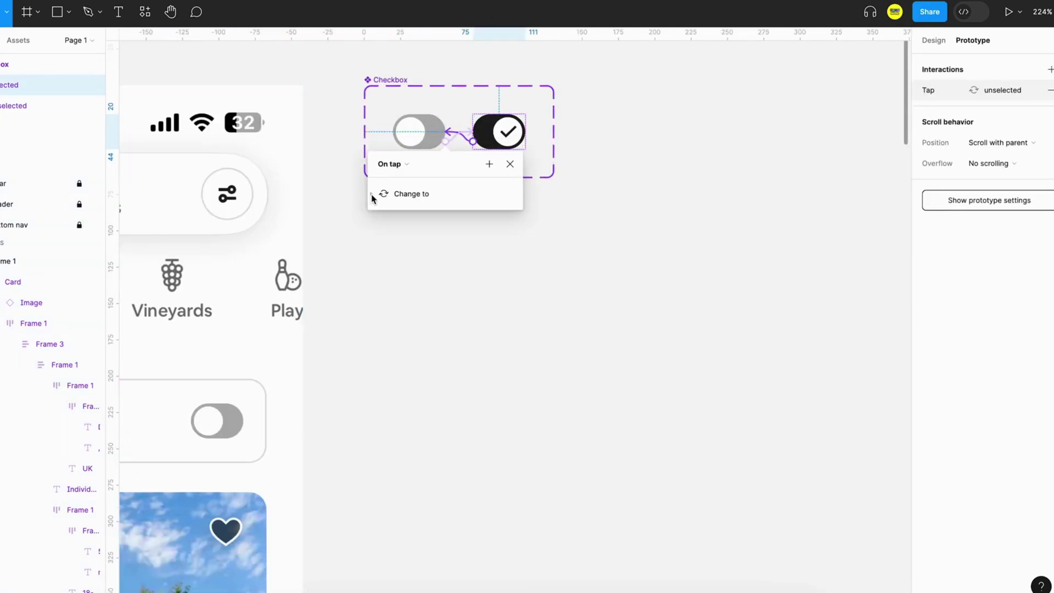
Add a Set variable action setting show price per night to true
{"action": "left_click", "coordinate": [489, 163]}
{"action": "left_click", "coordinate": [520, 250]}
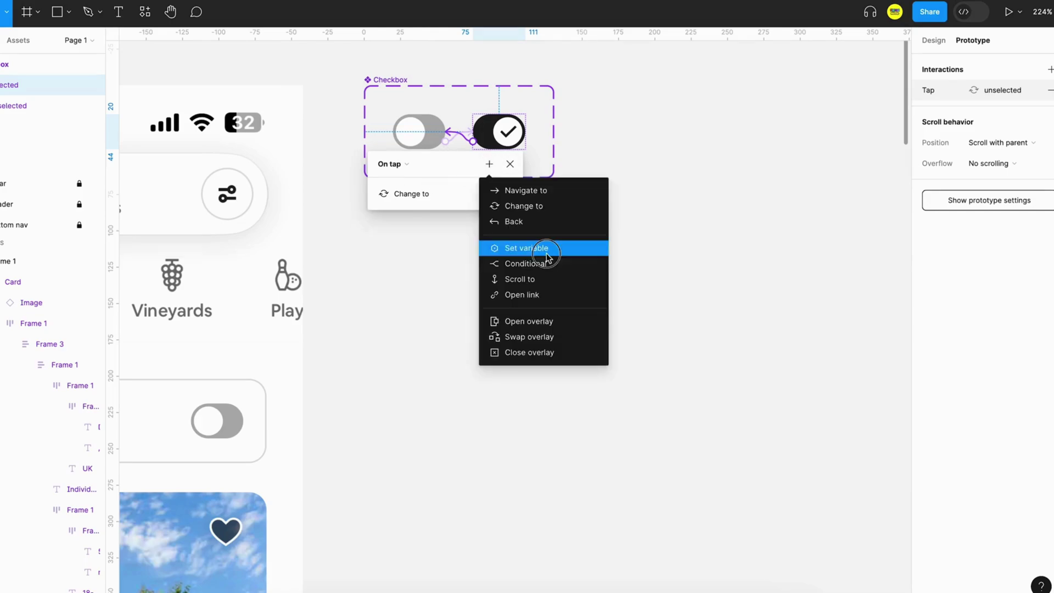
{"action": "left_click", "coordinate": [541, 248]}
{"action": "type", "text": "show"}
{"action": "left_click", "coordinate": [466, 295]}
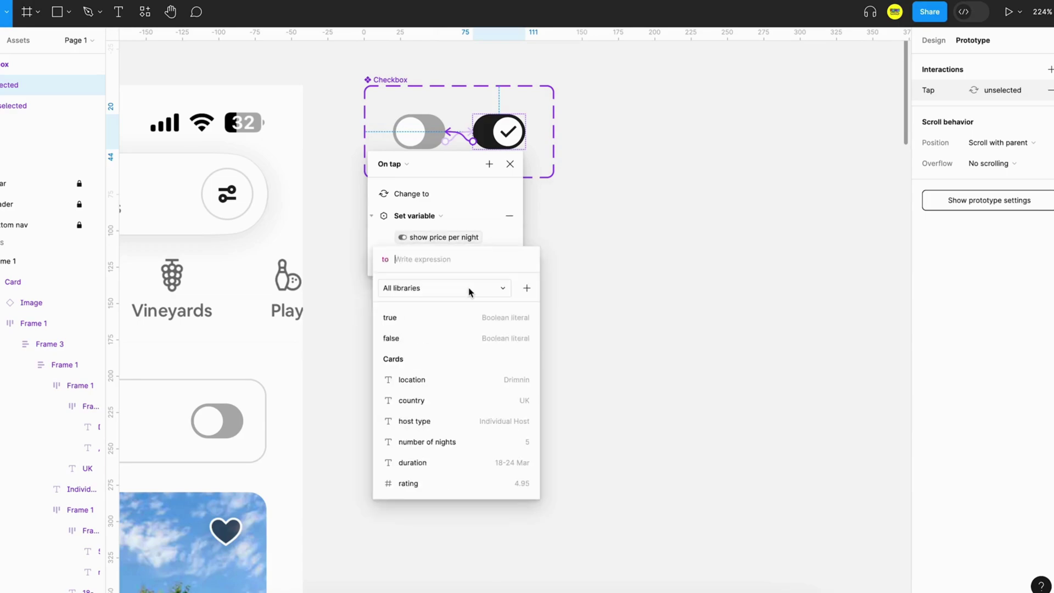
{"action": "type", "text": "true"}
{"action": "key", "text": "Return"}
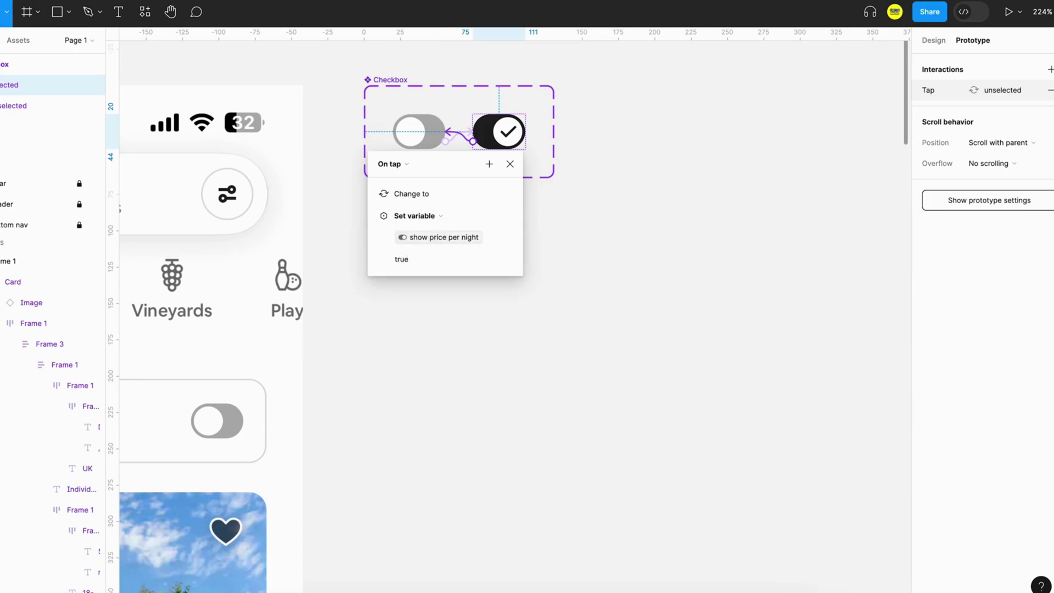
Add a second Set variable action targeting the show total variable
{"action": "left_click", "coordinate": [489, 163]}
{"action": "left_click", "coordinate": [521, 250]}
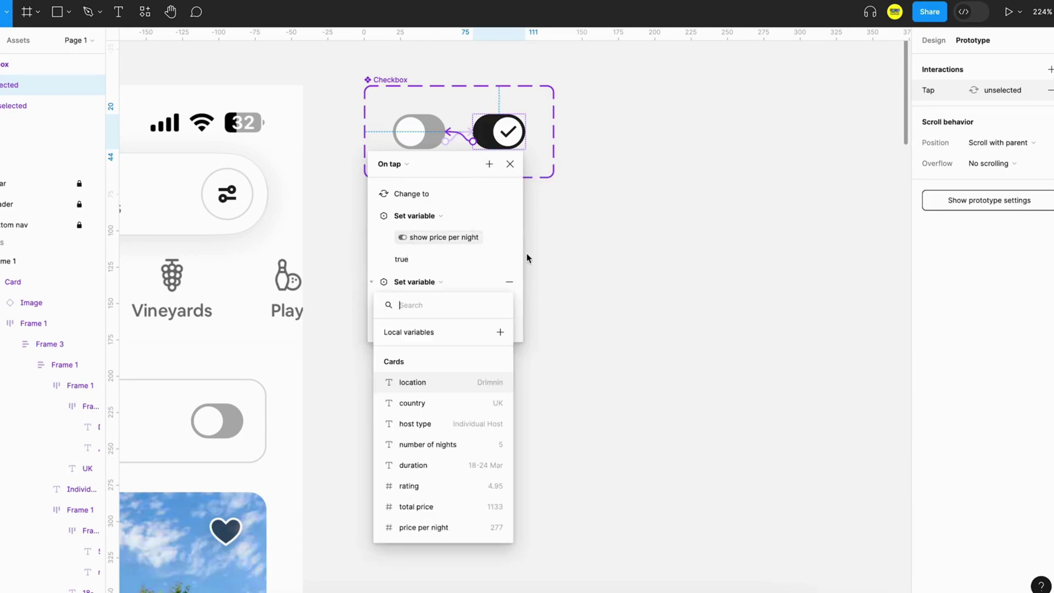
{"action": "type", "text": "show"}
{"action": "left_click", "coordinate": [446, 380]}
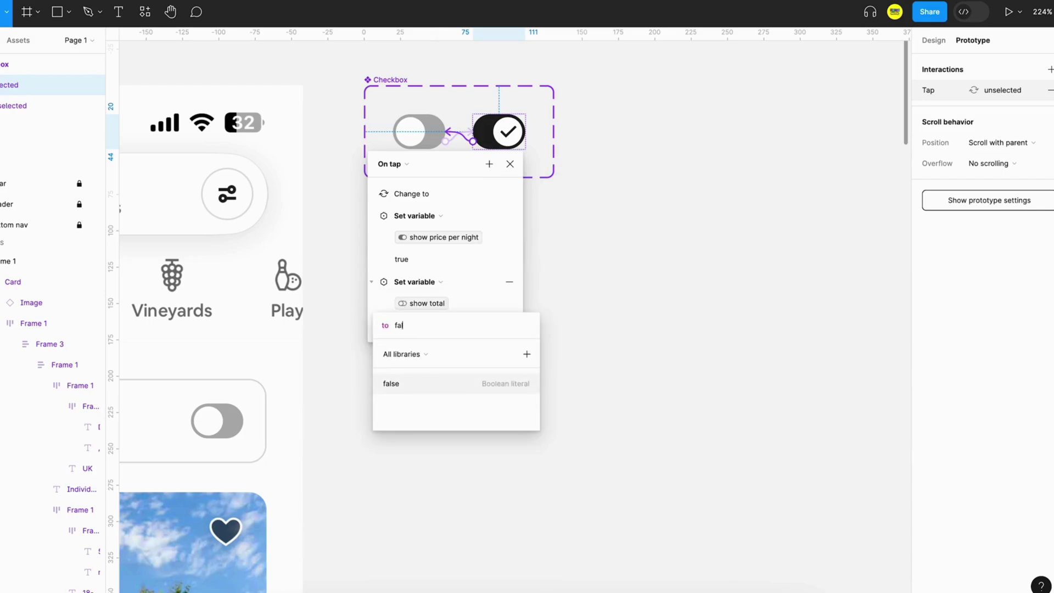
Set show total to false and close the interaction settings
{"action": "type", "text": "false"}
{"action": "key", "text": "Return"}
{"action": "left_click", "coordinate": [602, 346]}
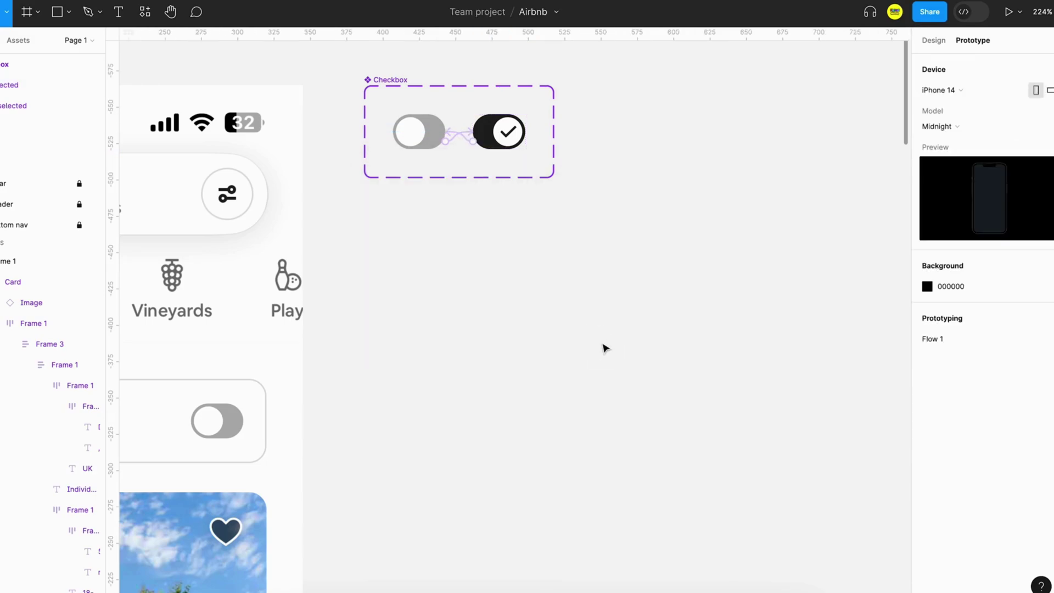
Present Flow 1 of the Airbnb prototype full screen
{"action": "scroll", "coordinate": [557, 273], "scroll_direction": "down", "scroll_amount": 5}
{"action": "scroll", "coordinate": [560, 274], "scroll_direction": "down", "scroll_amount": 4}
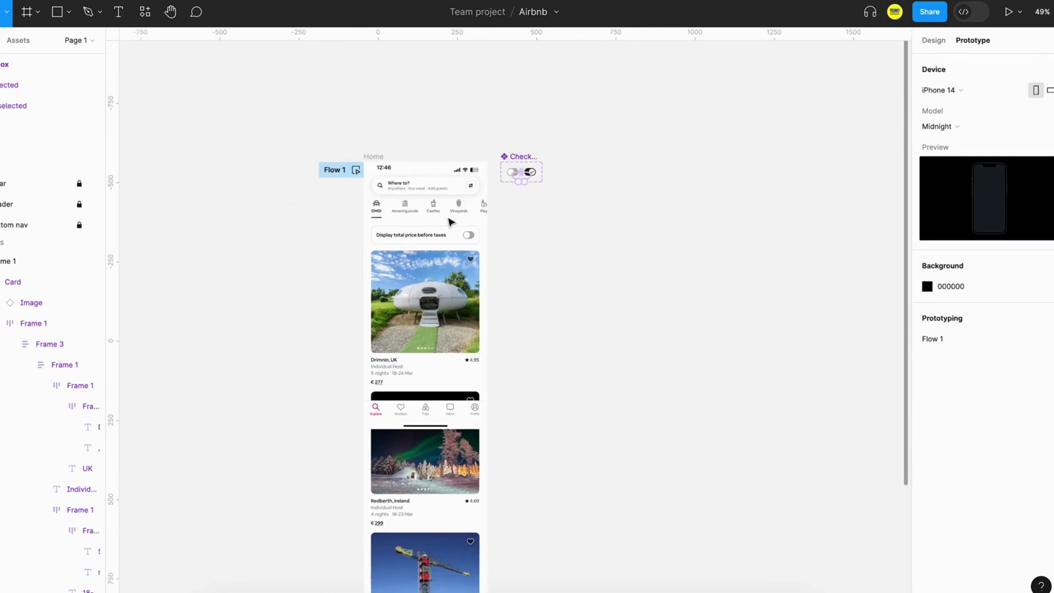
{"action": "left_click", "coordinate": [357, 172]}
{"action": "left_click", "coordinate": [331, 50]}
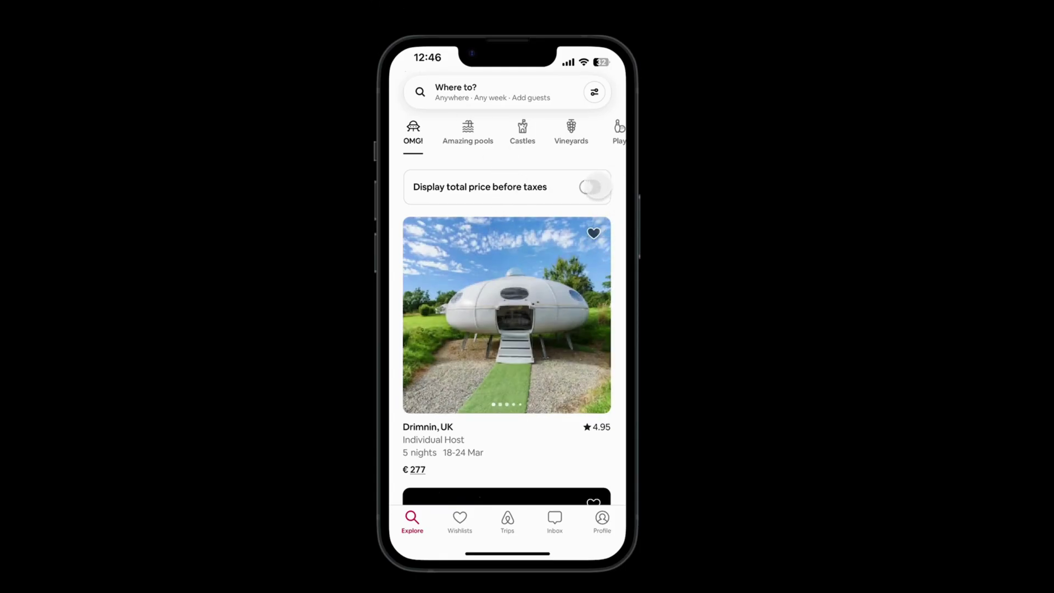
Toggle the price switch repeatedly, flipping the listing between € 277 and € 1133 total
{"action": "left_click", "coordinate": [591, 186]}
{"action": "left_click", "coordinate": [593, 186]}
{"action": "left_click", "coordinate": [592, 187]}
{"action": "left_click", "coordinate": [593, 187]}
{"action": "left_click", "coordinate": [593, 187]}
{"action": "left_click", "coordinate": [592, 187]}
{"action": "left_click", "coordinate": [593, 187]}
{"action": "left_click", "coordinate": [593, 187]}
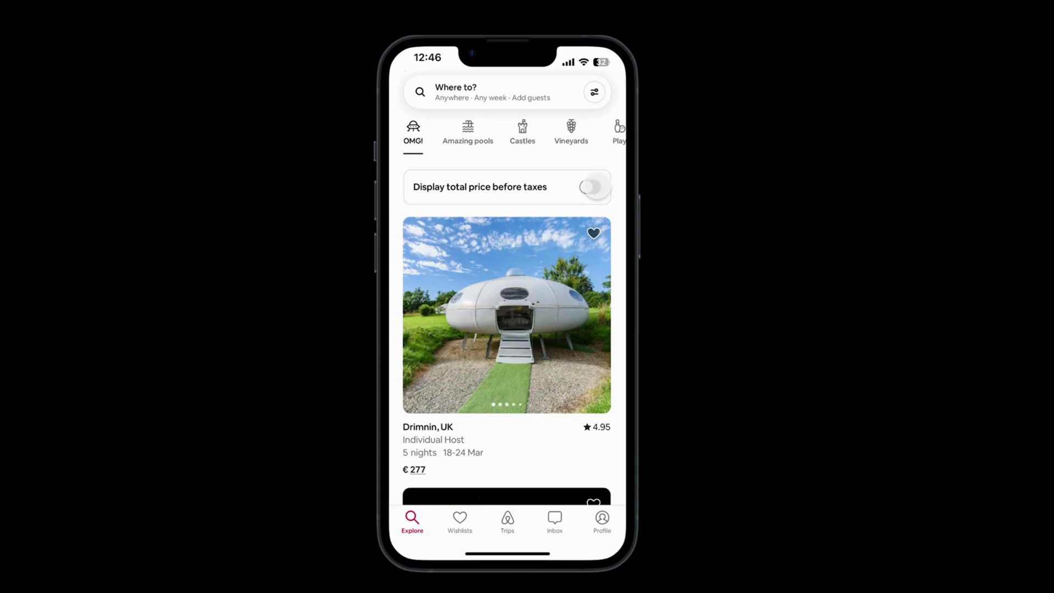